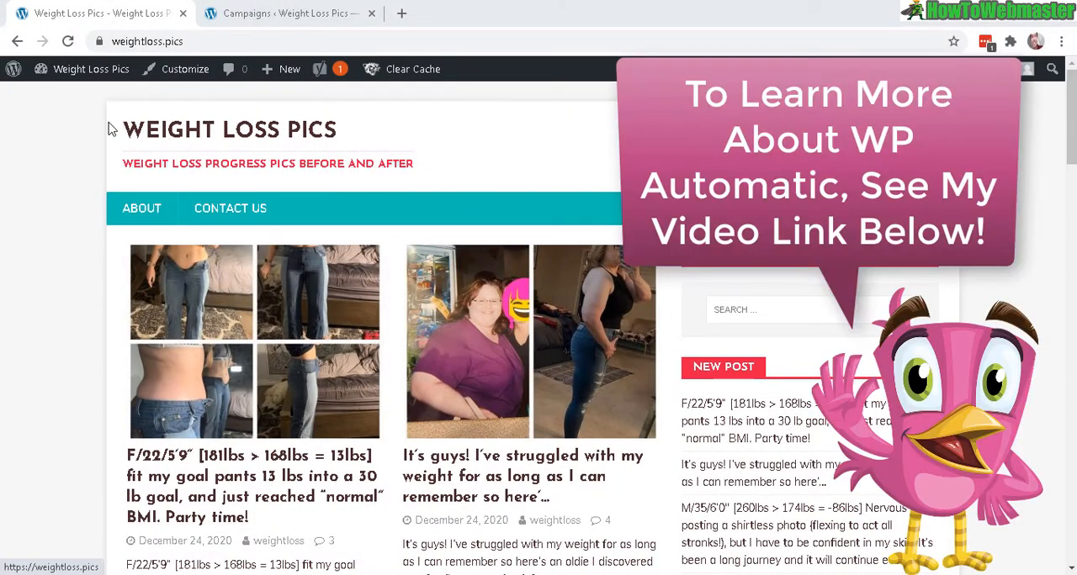
Step: Open the two newest homepage posts in separate tabs and switch to the F/22/5'9" post
{"action": "mouse_move", "coordinate": [112, 59]}
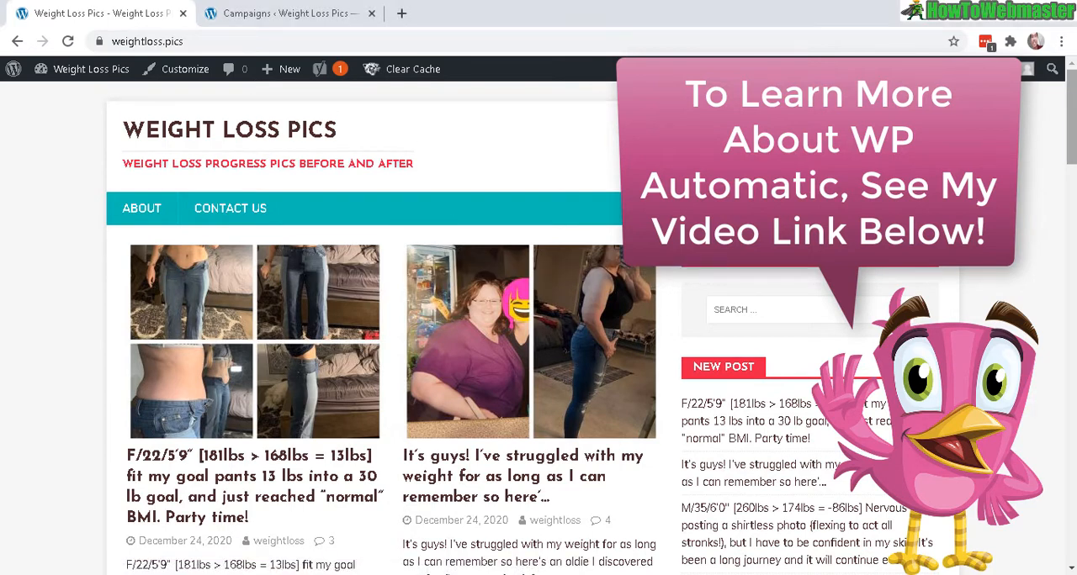
{"action": "scroll", "coordinate": [538, 320], "scroll_direction": "down", "scroll_amount": 1}
{"action": "scroll", "coordinate": [539, 320], "scroll_direction": "down", "scroll_amount": 1}
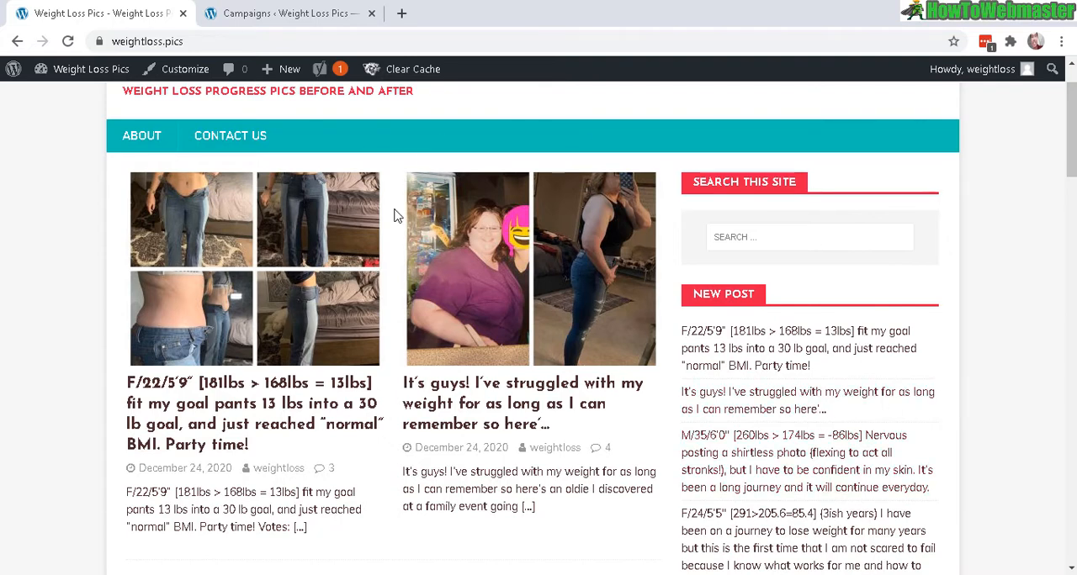
{"action": "scroll", "coordinate": [779, 248], "scroll_direction": "up", "scroll_amount": 1}
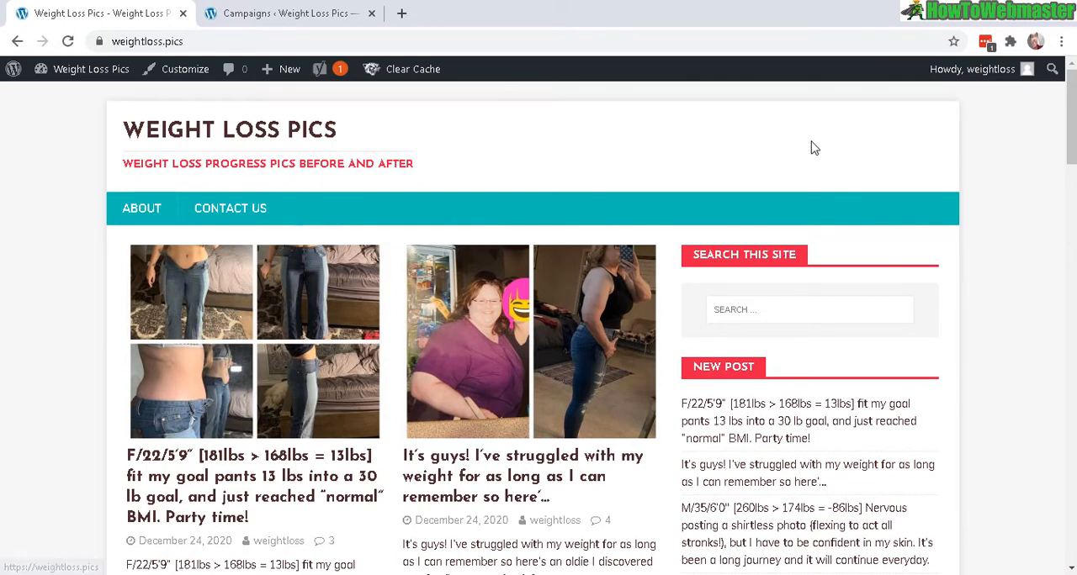
{"action": "left_click_drag", "start_coordinate": [1071, 143], "coordinate": [1071, 144]}
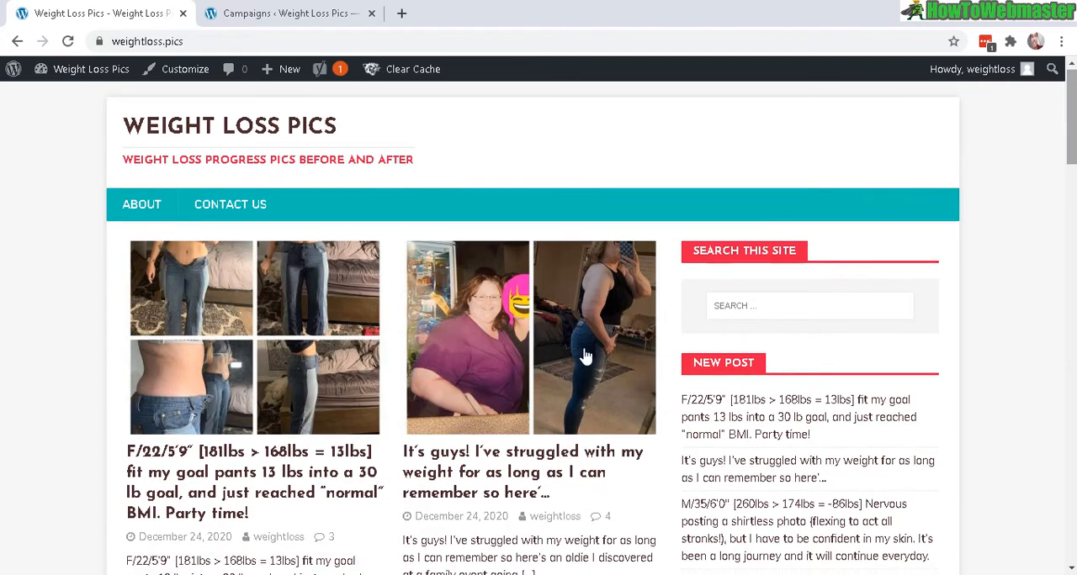
{"action": "right_click", "coordinate": [270, 339]}
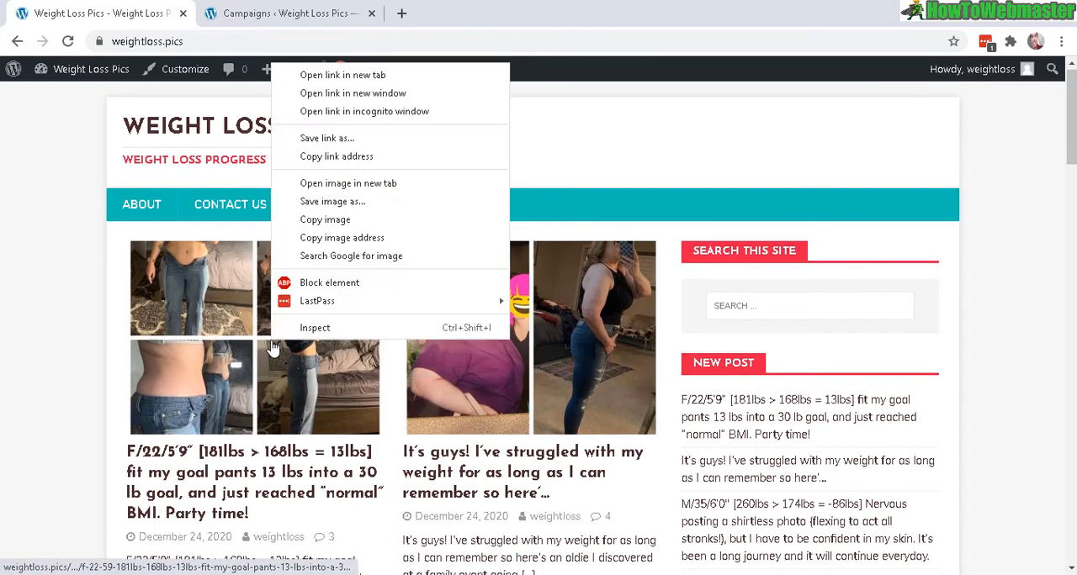
{"action": "left_click", "coordinate": [382, 73]}
{"action": "right_click", "coordinate": [487, 318]}
{"action": "left_click", "coordinate": [545, 57]}
{"action": "key", "text": "ctrl+Tab"}
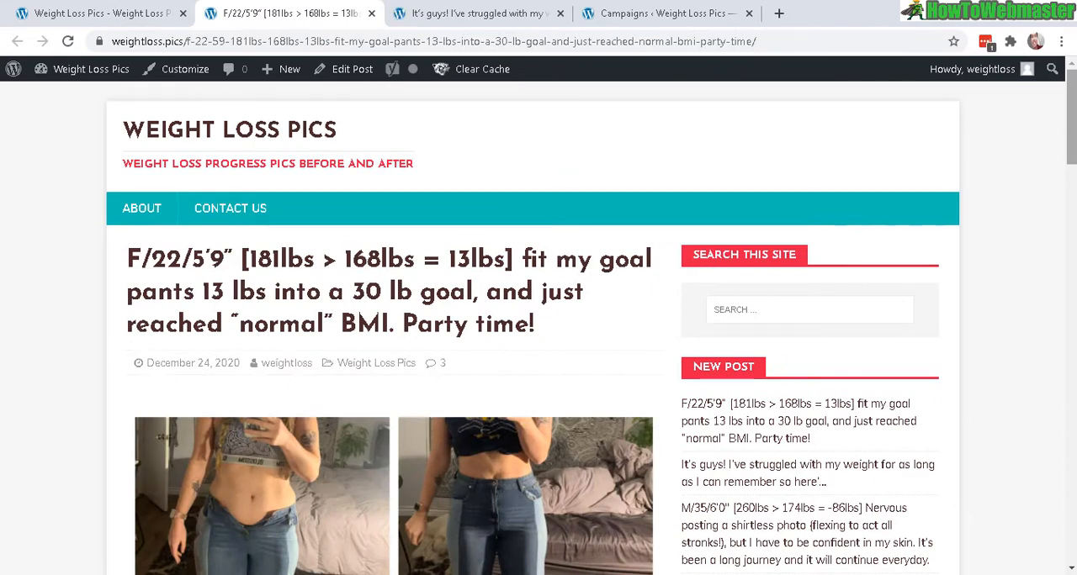
Step: Review the images and content of the F/22/5'9" post and the "It's guys! I've struggled with my weight" post
{"action": "scroll", "coordinate": [539, 336], "scroll_direction": "down", "scroll_amount": 1}
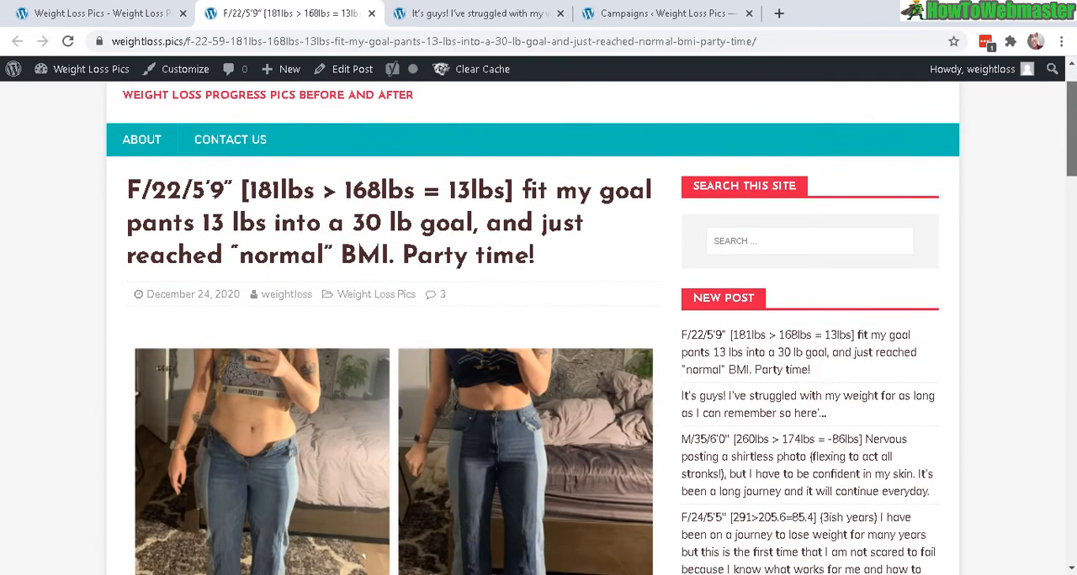
{"action": "scroll", "coordinate": [1073, 147], "scroll_direction": "down", "scroll_amount": 3}
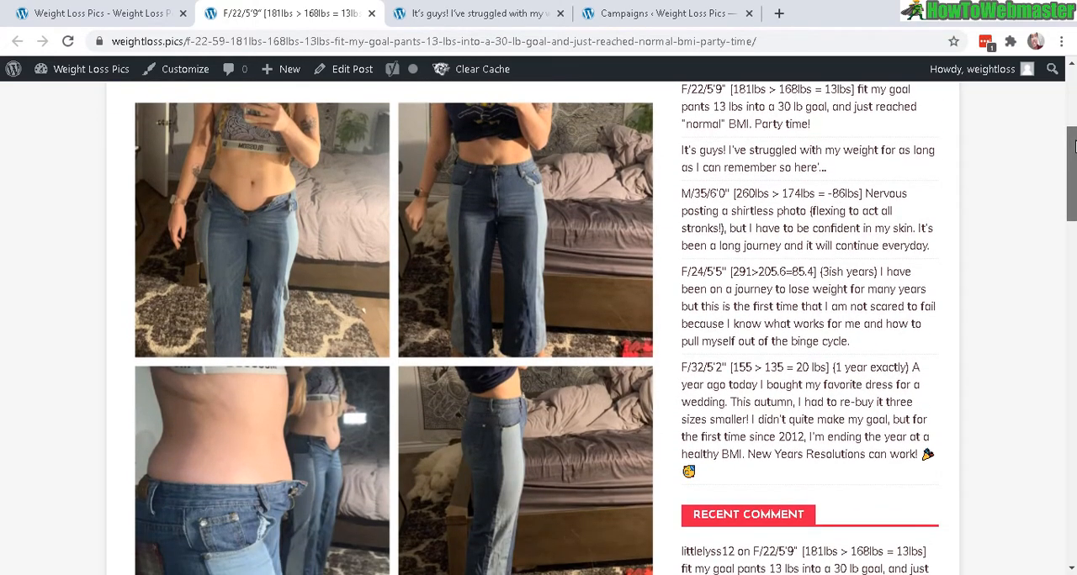
{"action": "mouse_move", "coordinate": [1075, 146]}
{"action": "left_mouse_down"}
{"action": "mouse_move", "coordinate": [1075, 172]}
{"action": "mouse_move", "coordinate": [1074, 127]}
{"action": "left_mouse_up"}
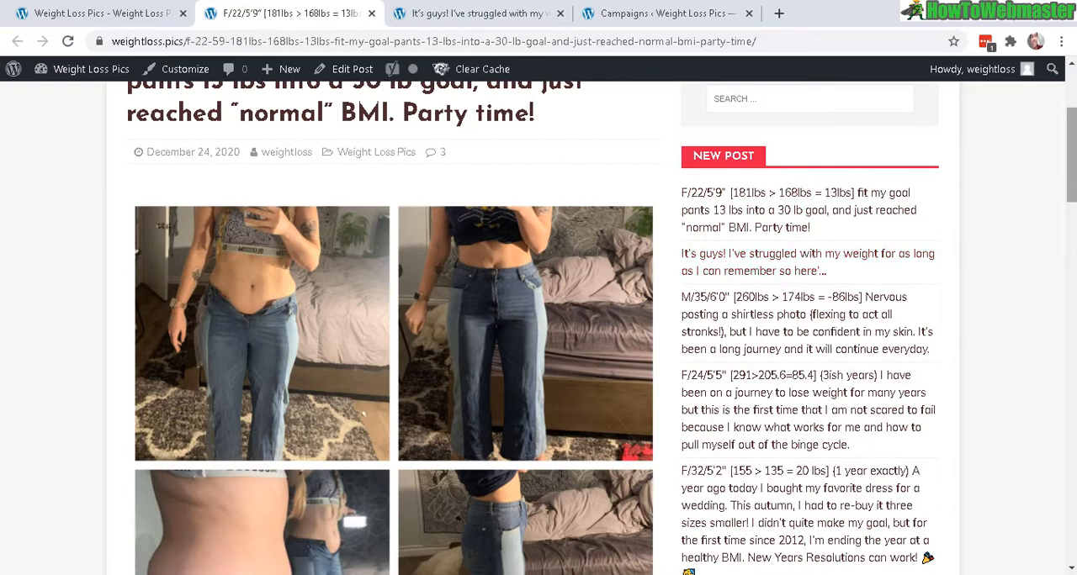
{"action": "scroll", "coordinate": [602, 327], "scroll_direction": "down", "scroll_amount": 3}
{"action": "left_click_drag", "start_coordinate": [1074, 192], "coordinate": [1073, 242]}
{"action": "left_click", "coordinate": [450, 9]}
{"action": "left_click_drag", "start_coordinate": [1073, 105], "coordinate": [1074, 148]}
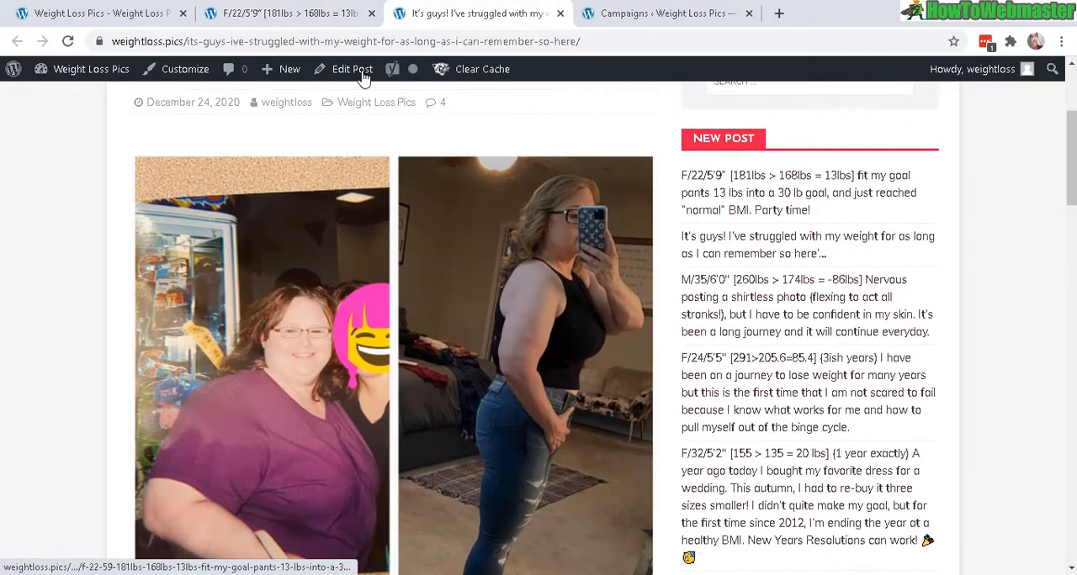
Step: Return to the homepage, open the "Another before and after" post in a separate tab and view its content
{"action": "left_click", "coordinate": [118, 10]}
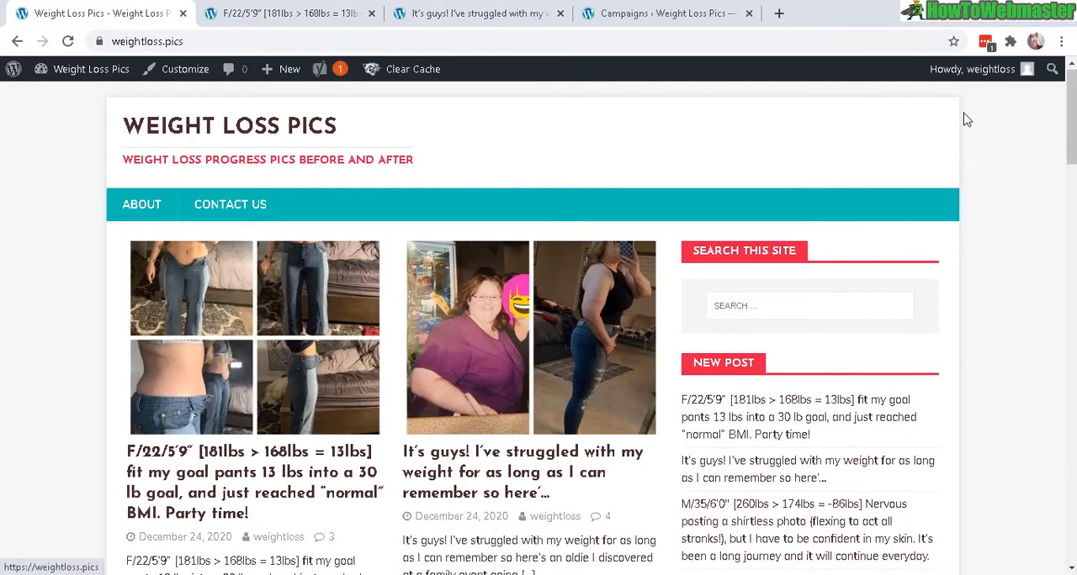
{"action": "left_click_drag", "start_coordinate": [1073, 156], "coordinate": [1071, 351]}
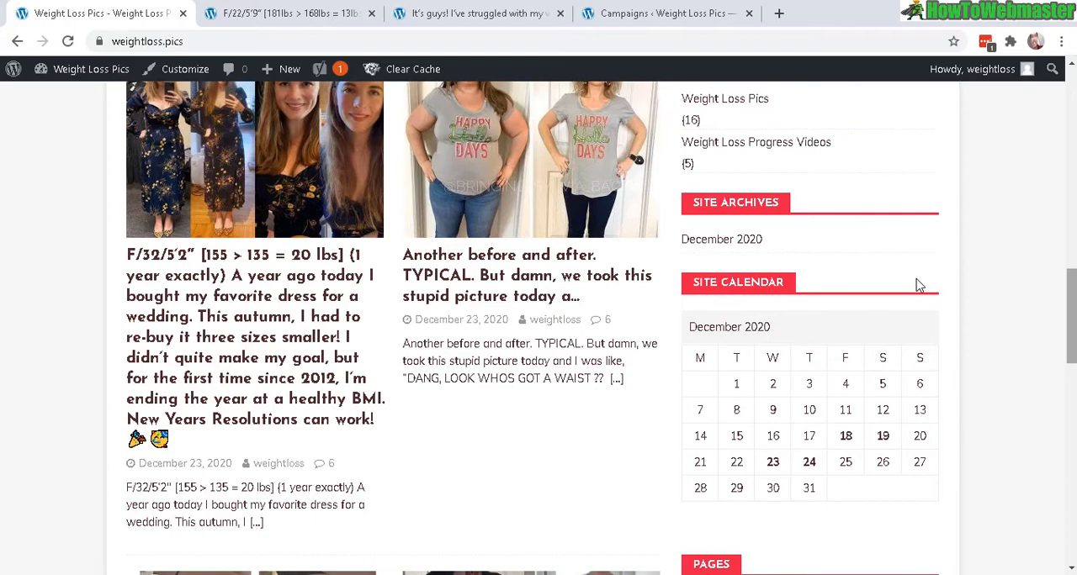
{"action": "right_click", "coordinate": [478, 168]}
{"action": "left_click", "coordinate": [518, 179]}
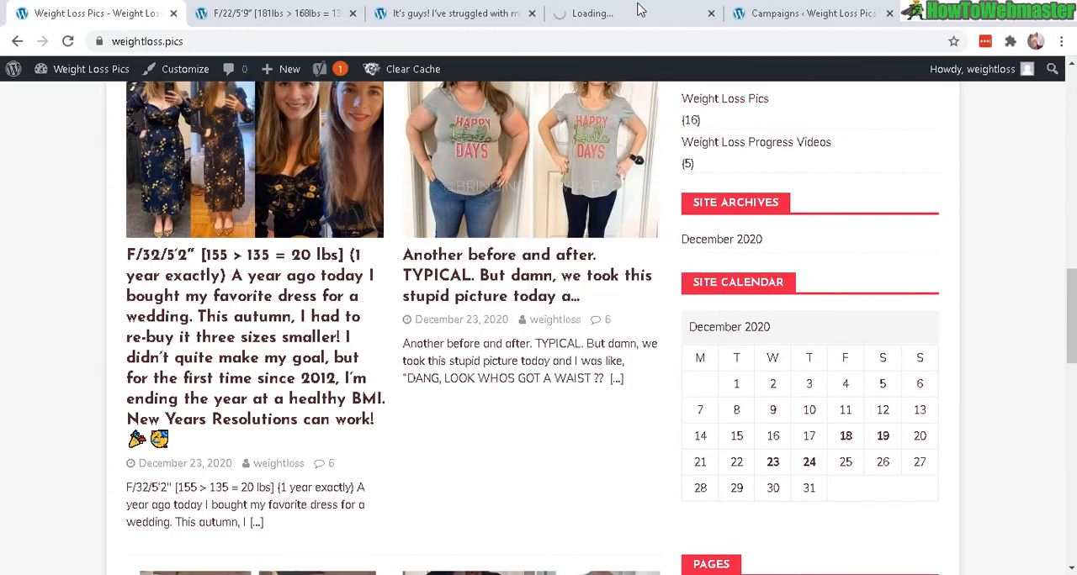
{"action": "left_click", "coordinate": [639, 13]}
{"action": "left_click_drag", "start_coordinate": [1073, 168], "coordinate": [1073, 206]}
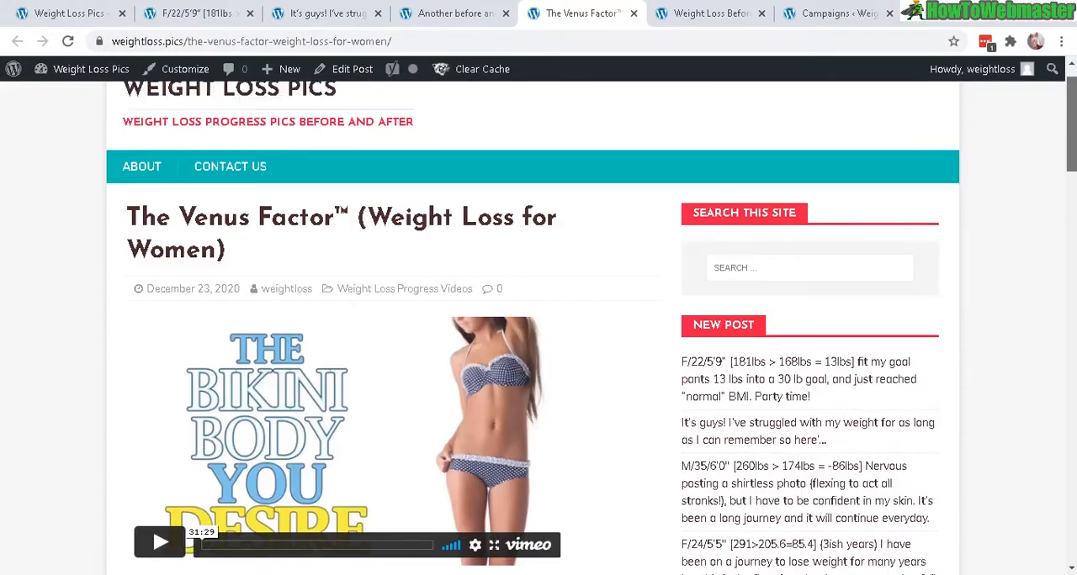
Step: View the embedded videos and descriptions in the Venus Factor and Slenderiiz success story posts
{"action": "left_click_drag", "start_coordinate": [1072, 118], "coordinate": [1072, 143]}
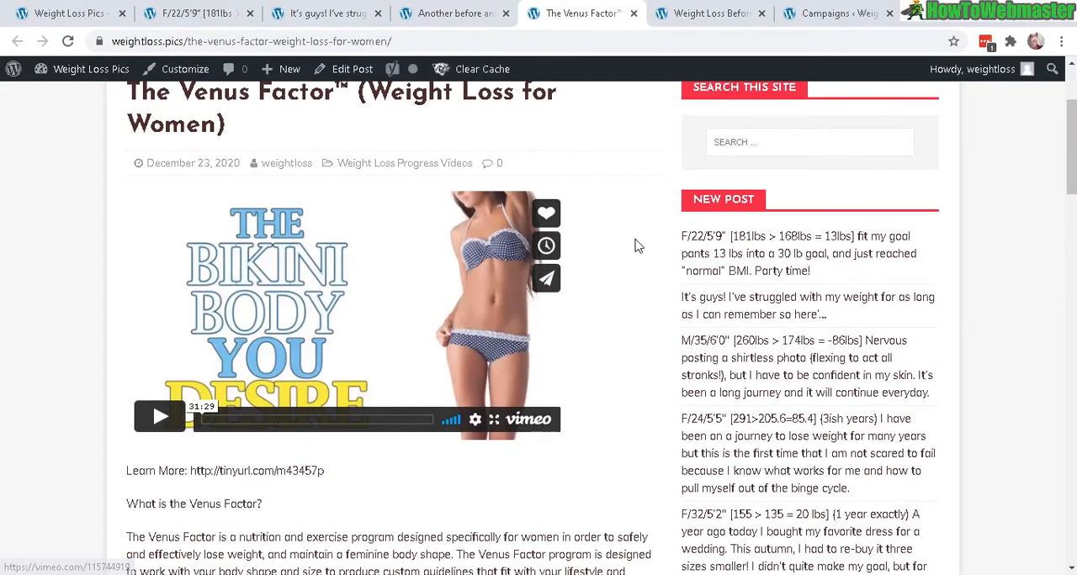
{"action": "left_click", "coordinate": [711, 12]}
{"action": "scroll", "coordinate": [526, 195], "scroll_direction": "down", "scroll_amount": 4}
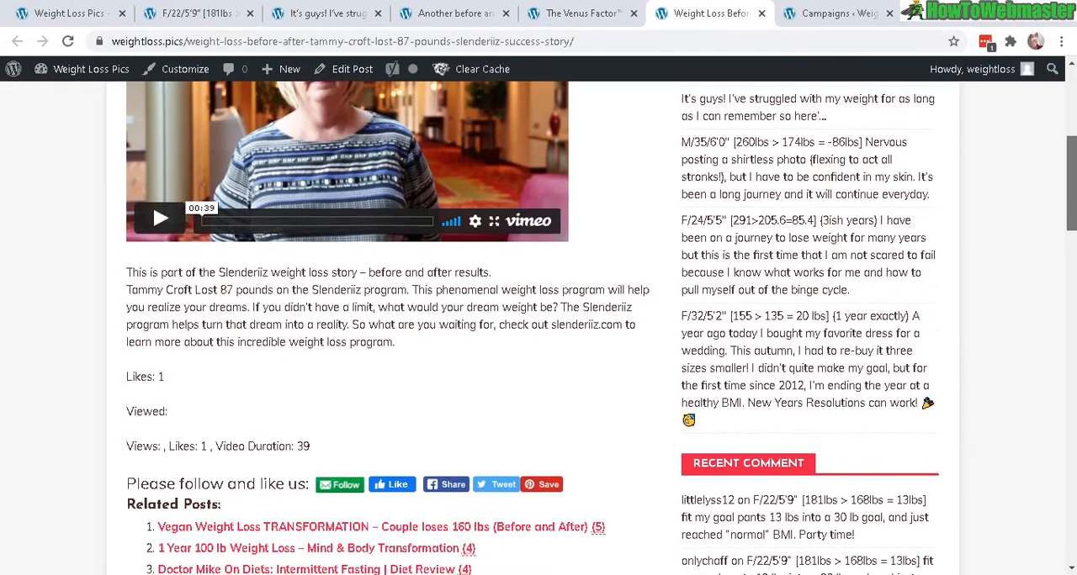
{"action": "scroll", "coordinate": [525, 195], "scroll_direction": "up", "scroll_amount": 2}
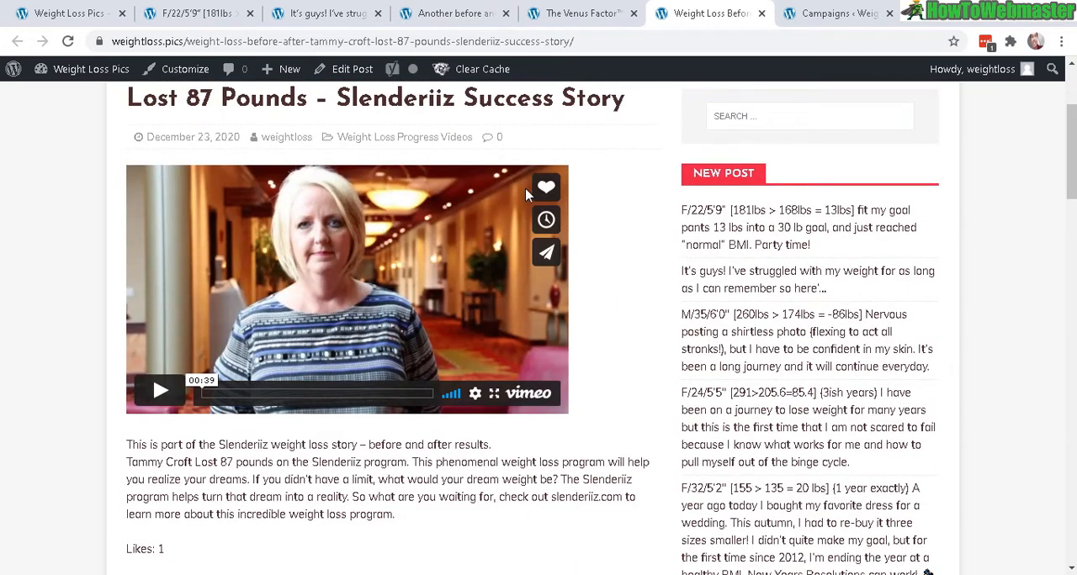
{"action": "scroll", "coordinate": [525, 195], "scroll_direction": "up", "scroll_amount": 2}
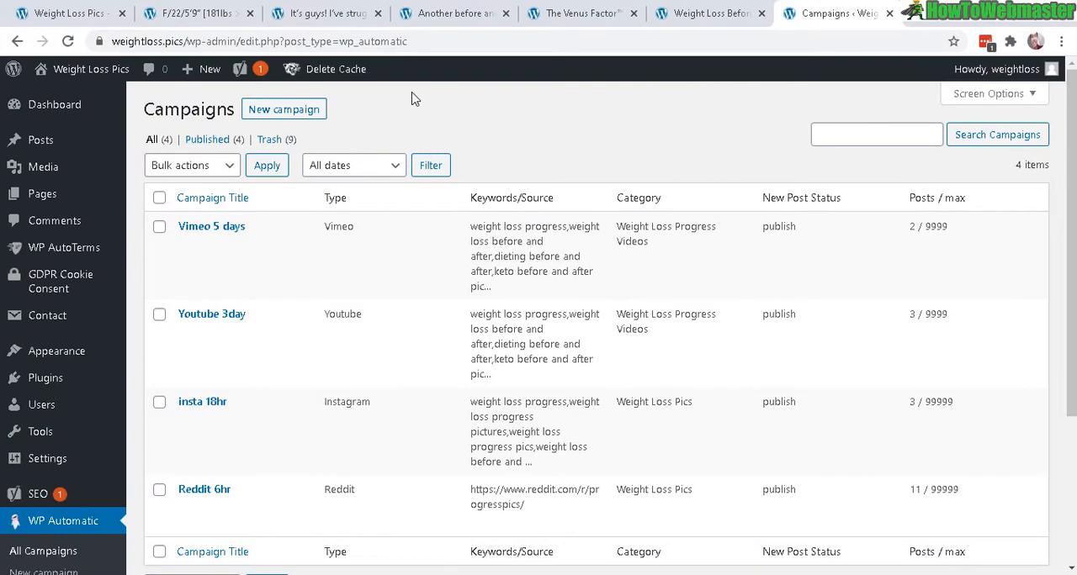
Step: Examine the titles, post counts and categories of the WP Automatic campaigns in the campaign list
{"action": "scroll", "coordinate": [984, 217], "scroll_direction": "down", "scroll_amount": 1}
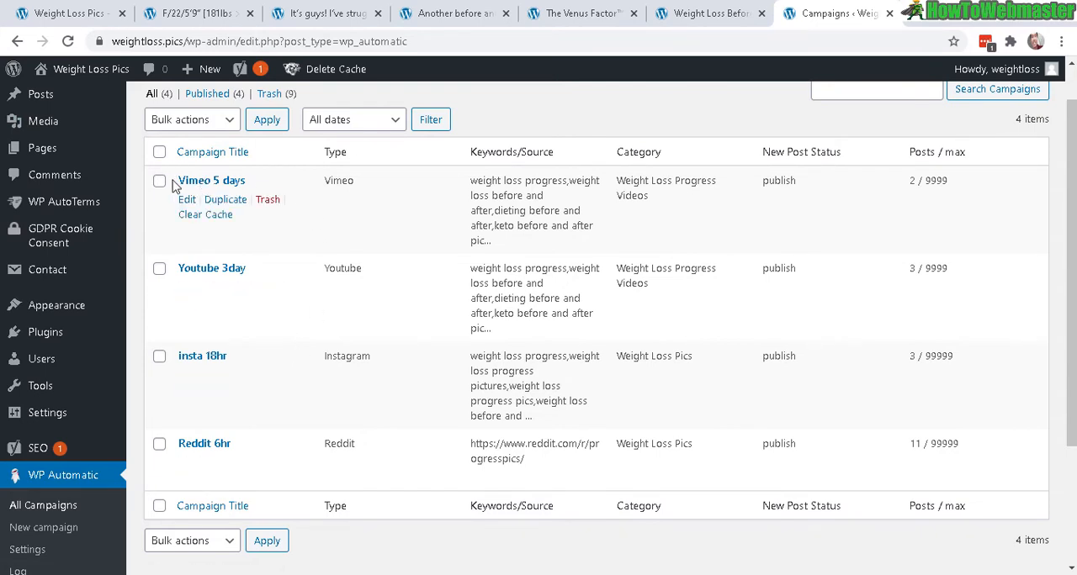
{"action": "left_click_drag", "start_coordinate": [179, 185], "coordinate": [215, 186]}
{"action": "left_click_drag", "start_coordinate": [909, 182], "coordinate": [928, 185]}
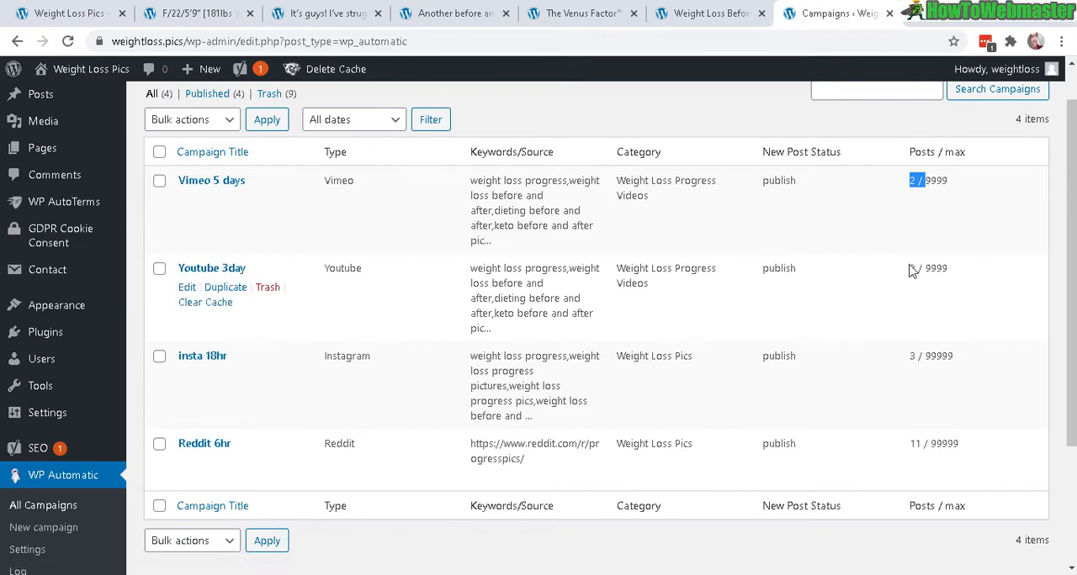
{"action": "left_click_drag", "start_coordinate": [909, 269], "coordinate": [941, 267]}
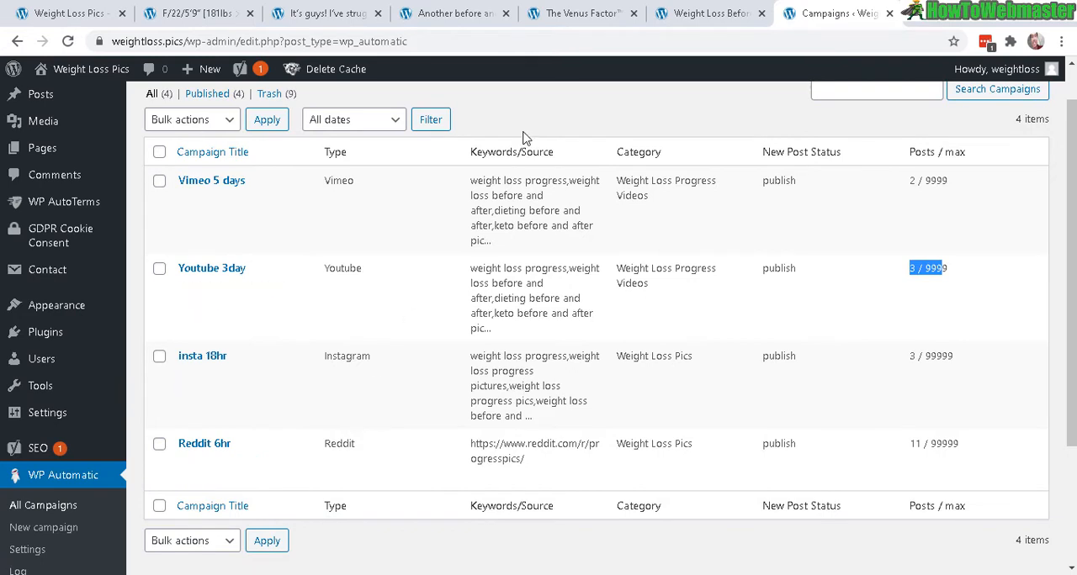
{"action": "left_click", "coordinate": [623, 151]}
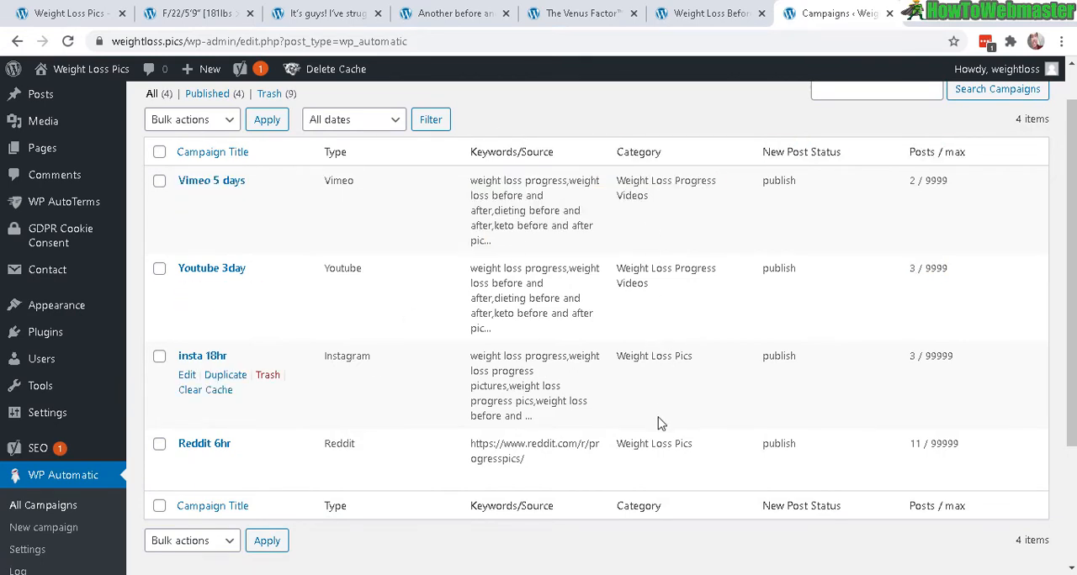
{"action": "triple_click", "coordinate": [706, 358]}
{"action": "left_click_drag", "start_coordinate": [623, 284], "coordinate": [661, 289]}
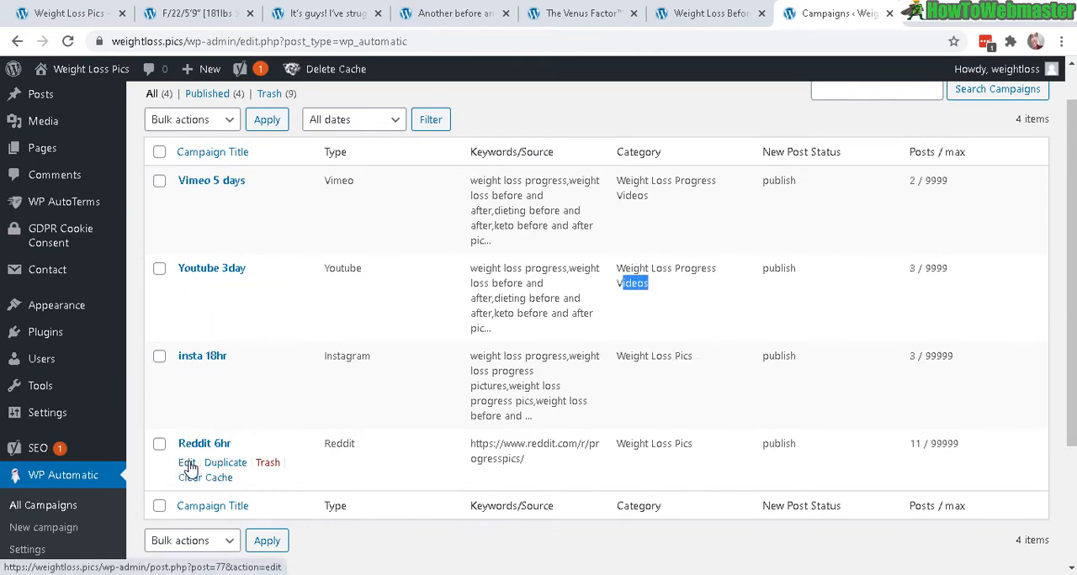
Step: Open the Reddit, Instagram, Youtube and Vimeo campaigns for editing in separate tabs and close the campaign list
{"action": "middle_click", "coordinate": [186, 464]}
{"action": "middle_click", "coordinate": [186, 376]}
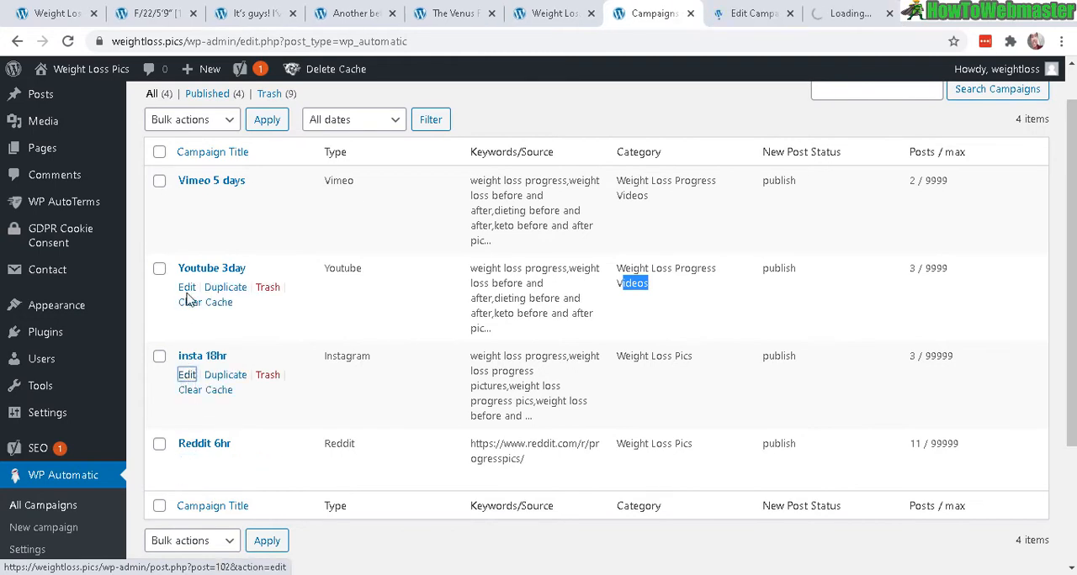
{"action": "middle_click", "coordinate": [186, 287]}
{"action": "middle_click", "coordinate": [186, 200]}
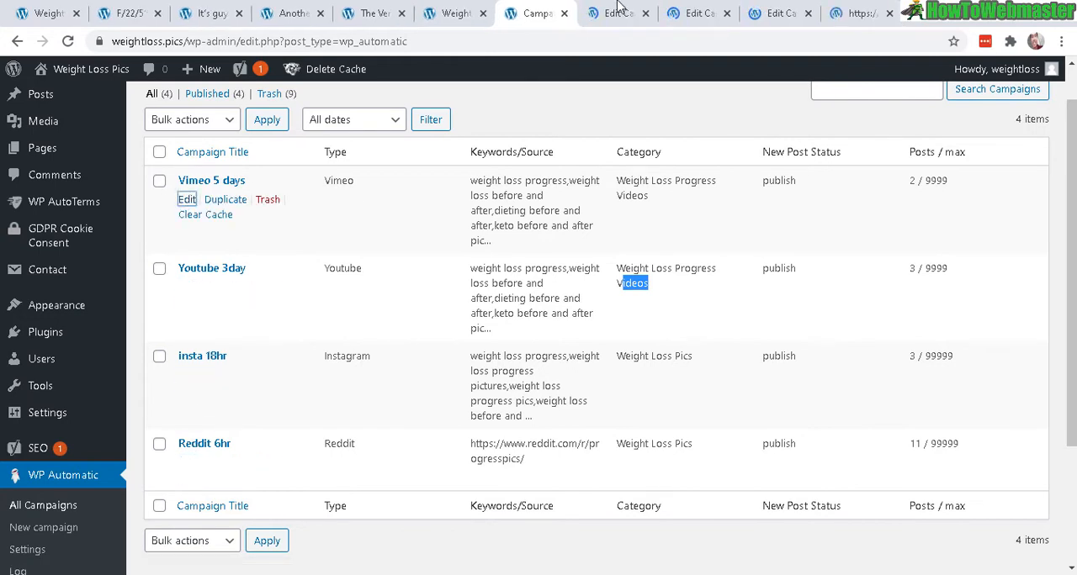
{"action": "left_click", "coordinate": [564, 13]}
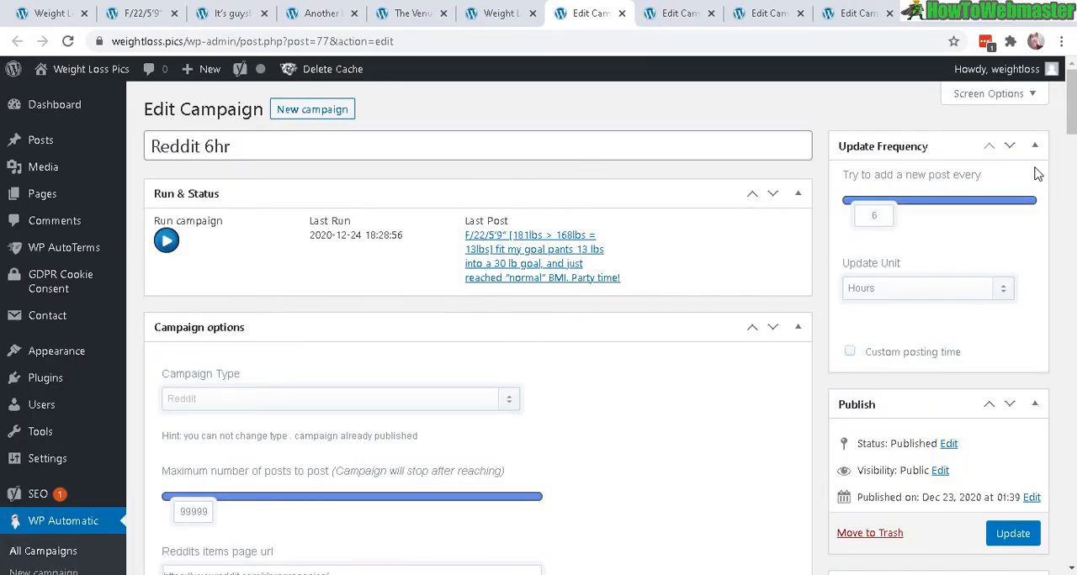
Step: Review the Reddit 6hr campaign's items page URL, item caching option and the option to skip posts with no images
{"action": "scroll", "coordinate": [1069, 109], "scroll_direction": "down", "scroll_amount": 2}
{"action": "scroll", "coordinate": [383, 345], "scroll_direction": "down", "scroll_amount": 2}
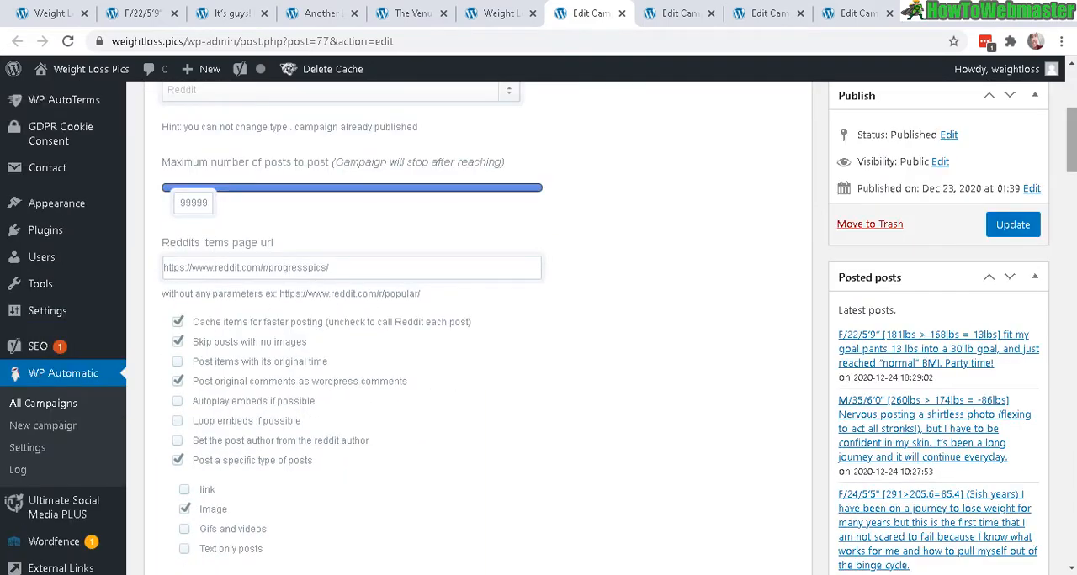
{"action": "scroll", "coordinate": [1070, 139], "scroll_direction": "down", "scroll_amount": 2}
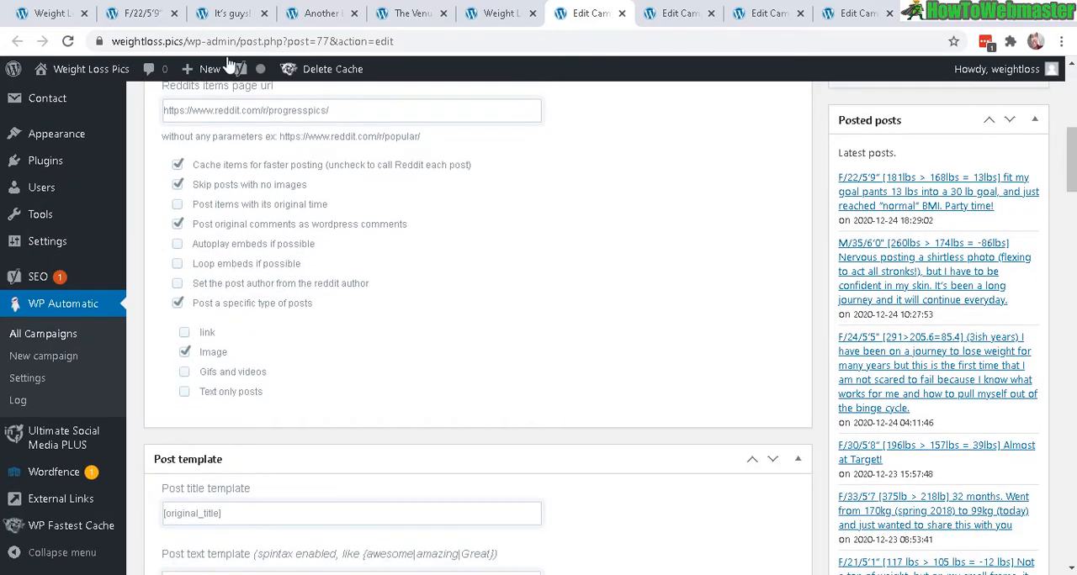
{"action": "left_click_drag", "start_coordinate": [211, 164], "coordinate": [291, 166]}
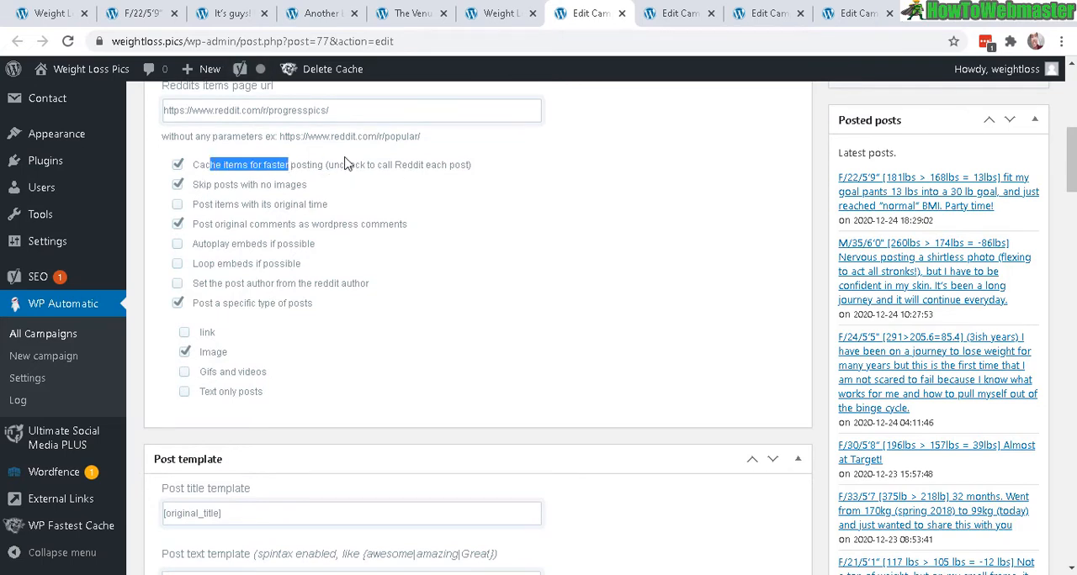
{"action": "left_click_drag", "start_coordinate": [203, 185], "coordinate": [303, 187]}
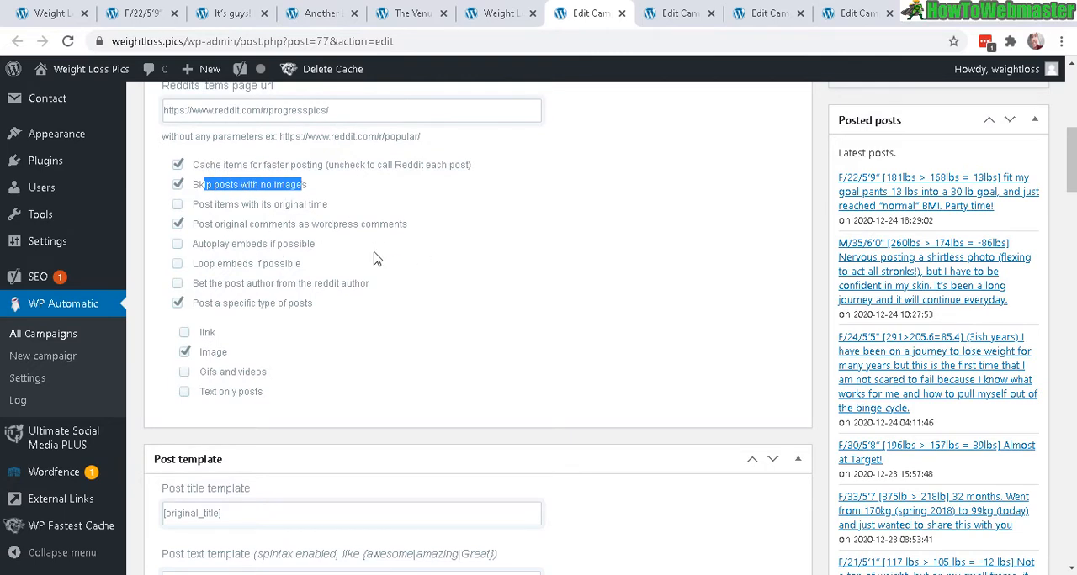
{"action": "left_click", "coordinate": [329, 188]}
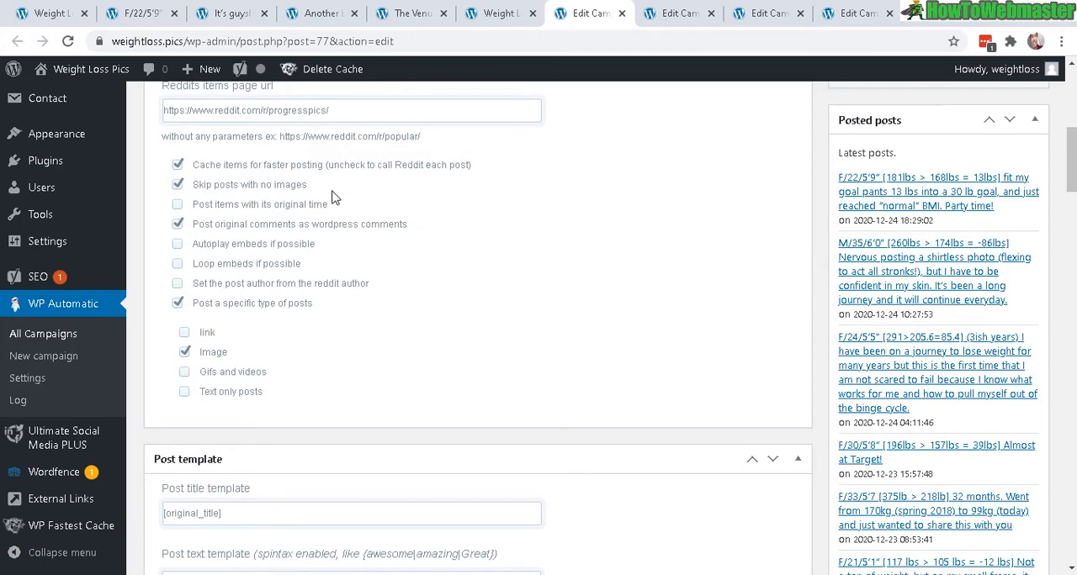
{"action": "left_click_drag", "start_coordinate": [283, 184], "coordinate": [260, 184]}
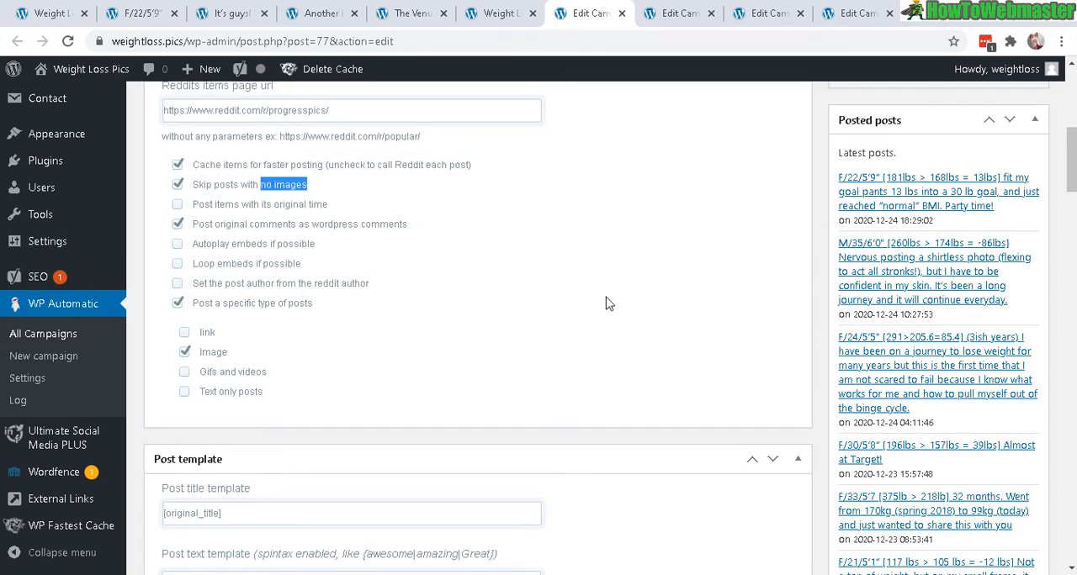
Step: Check the Reddit campaign's specific post type options, including Image and Gifs and videos
{"action": "left_click_drag", "start_coordinate": [194, 305], "coordinate": [313, 304]}
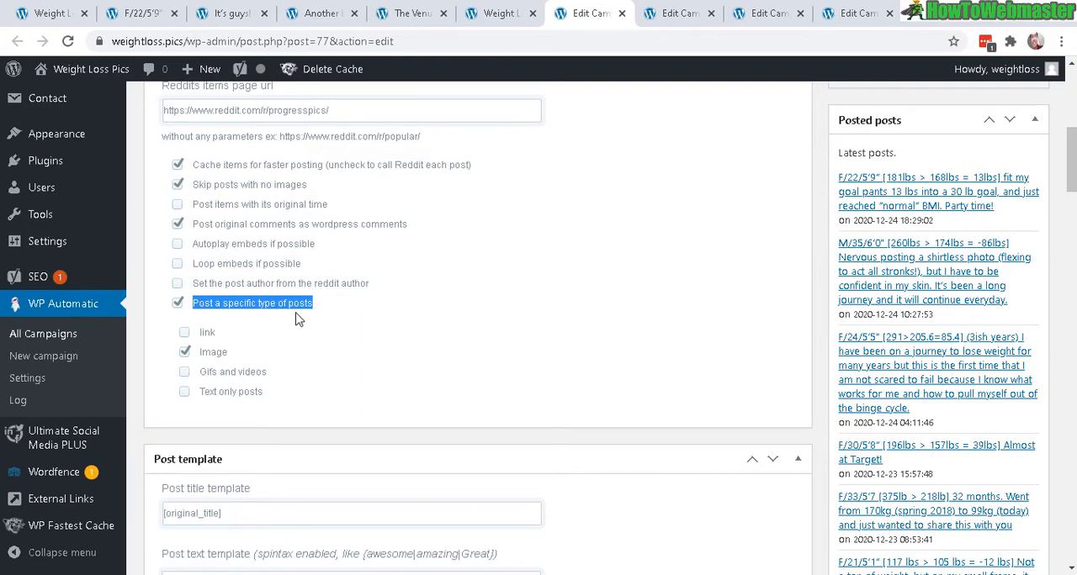
{"action": "left_click_drag", "start_coordinate": [199, 355], "coordinate": [241, 355]}
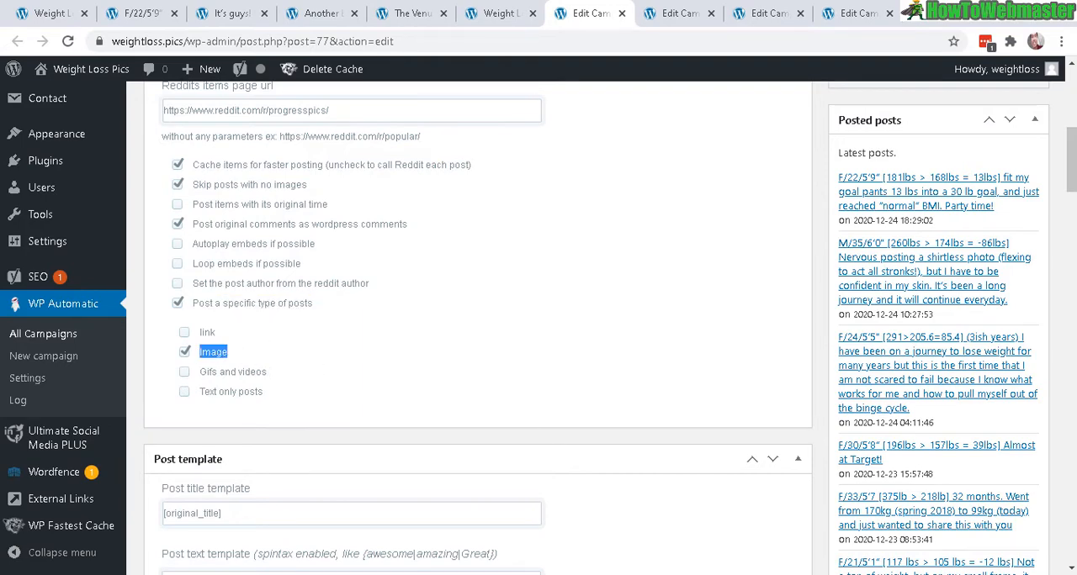
{"action": "scroll", "coordinate": [272, 233], "scroll_direction": "down", "scroll_amount": 2}
{"action": "left_click_drag", "start_coordinate": [269, 227], "coordinate": [205, 227]}
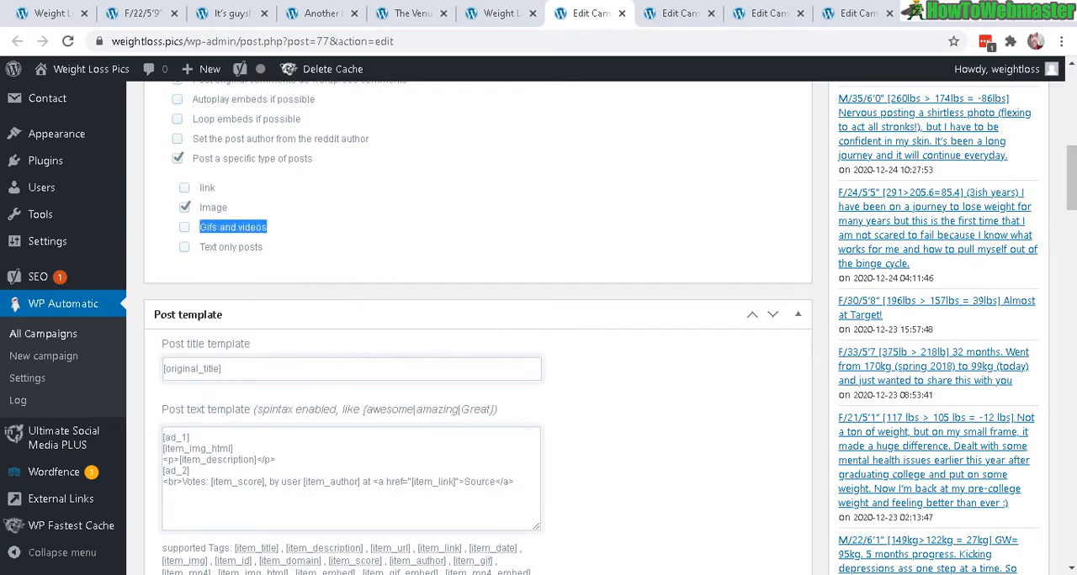
Step: Review the Reddit campaign's post text template, including the item score, item author and source link tags
{"action": "scroll", "coordinate": [338, 259], "scroll_direction": "down", "scroll_amount": 3}
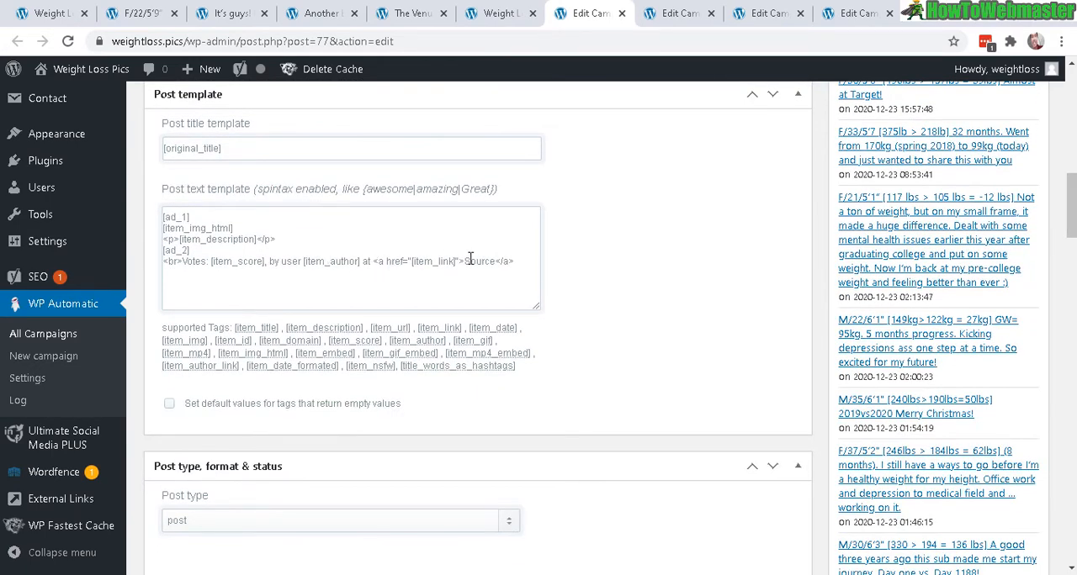
{"action": "left_click_drag", "start_coordinate": [514, 264], "coordinate": [150, 221]}
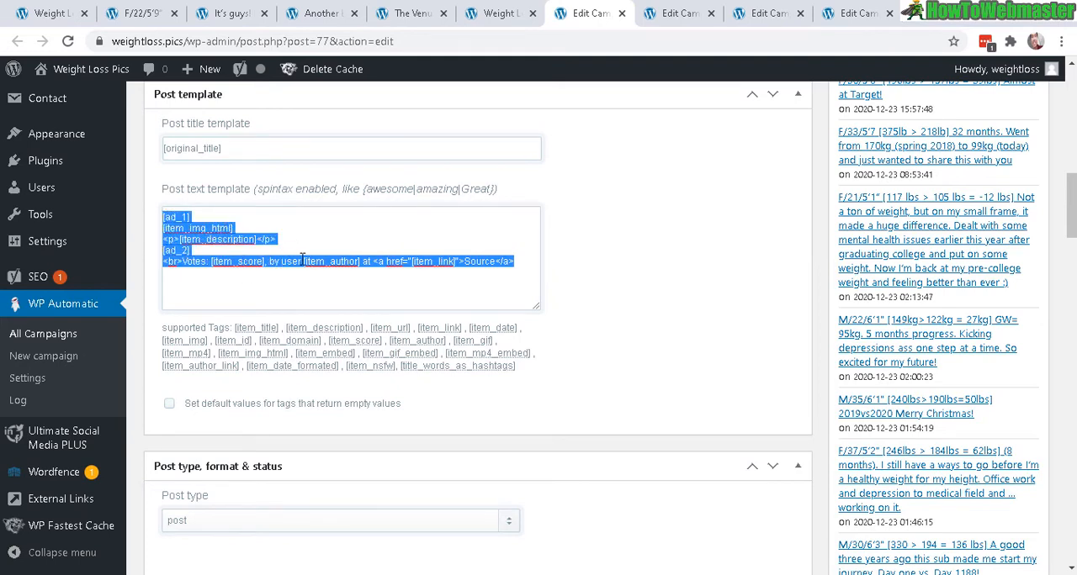
{"action": "left_click", "coordinate": [248, 257]}
{"action": "double_click", "coordinate": [241, 261]}
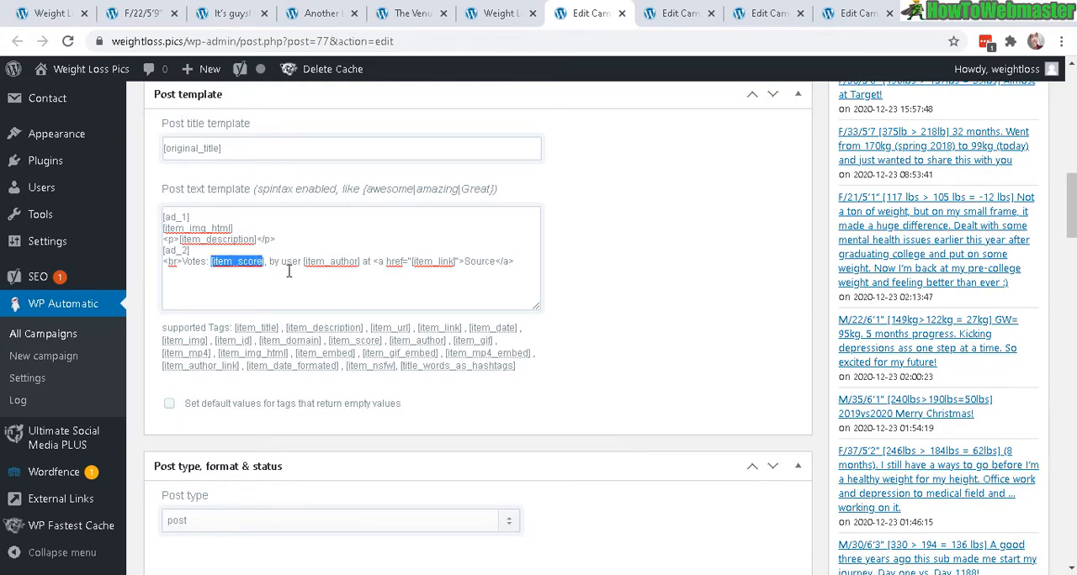
{"action": "left_click_drag", "start_coordinate": [299, 261], "coordinate": [363, 258]}
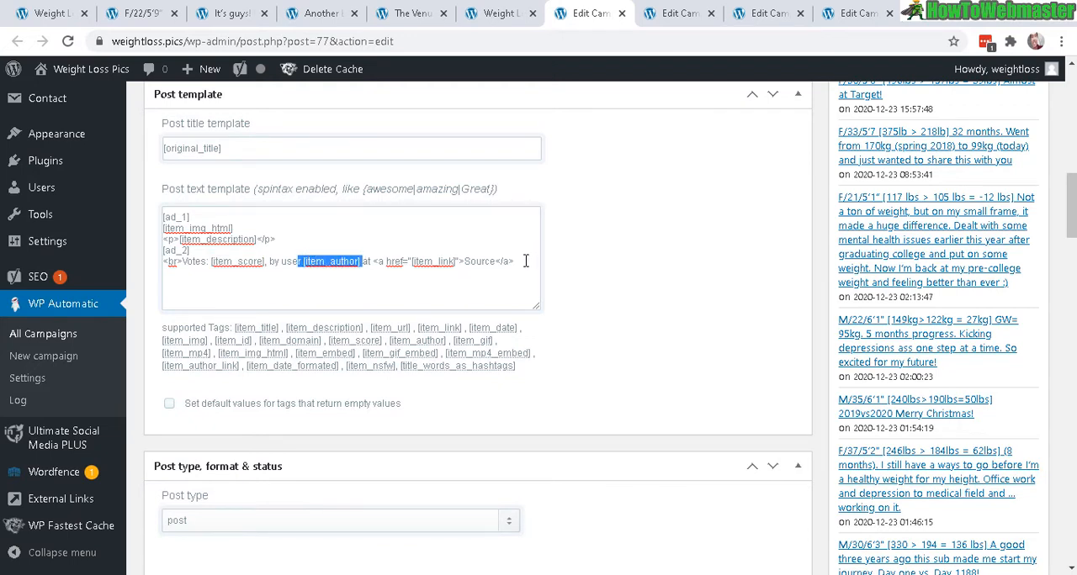
{"action": "left_click_drag", "start_coordinate": [524, 262], "coordinate": [379, 260]}
{"action": "left_click", "coordinate": [463, 227]}
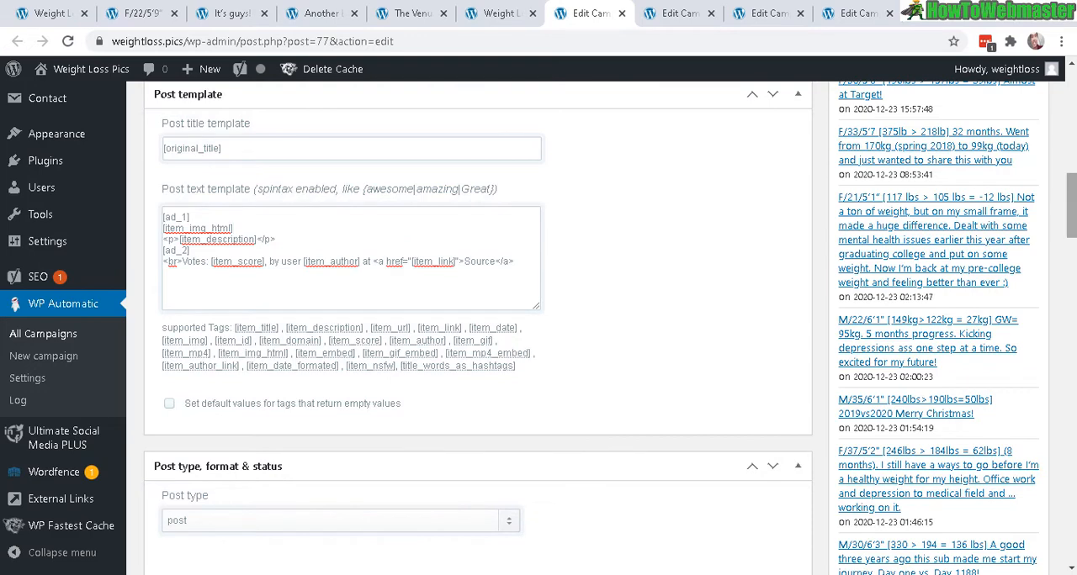
Step: Examine the Reddit campaign's post filters, rewriting and translation, content search/replace, and category settings
{"action": "left_click_drag", "start_coordinate": [1072, 190], "coordinate": [1066, 461]}
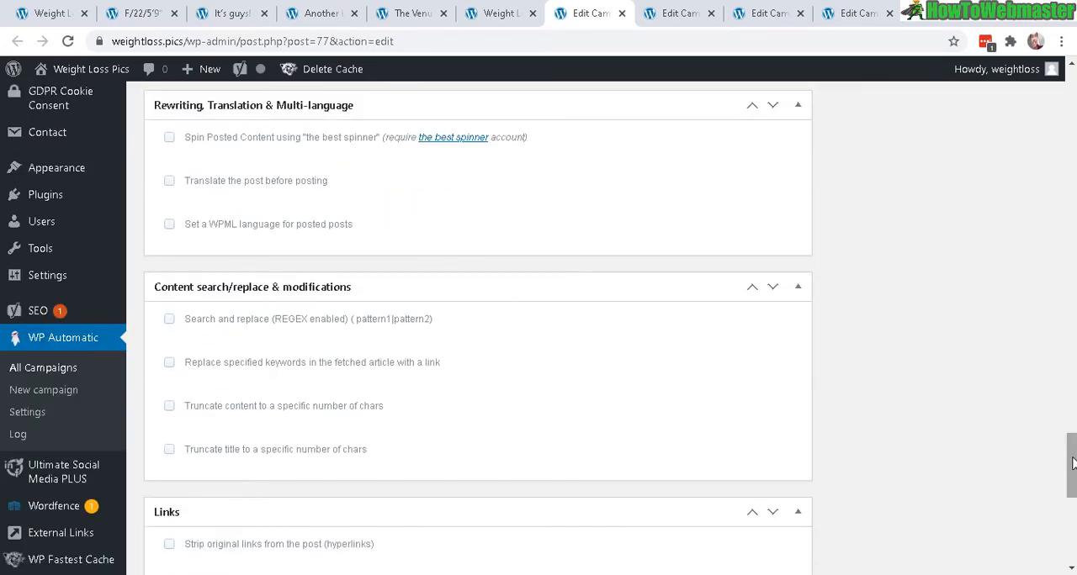
{"action": "left_click_drag", "start_coordinate": [1071, 462], "coordinate": [1072, 421]}
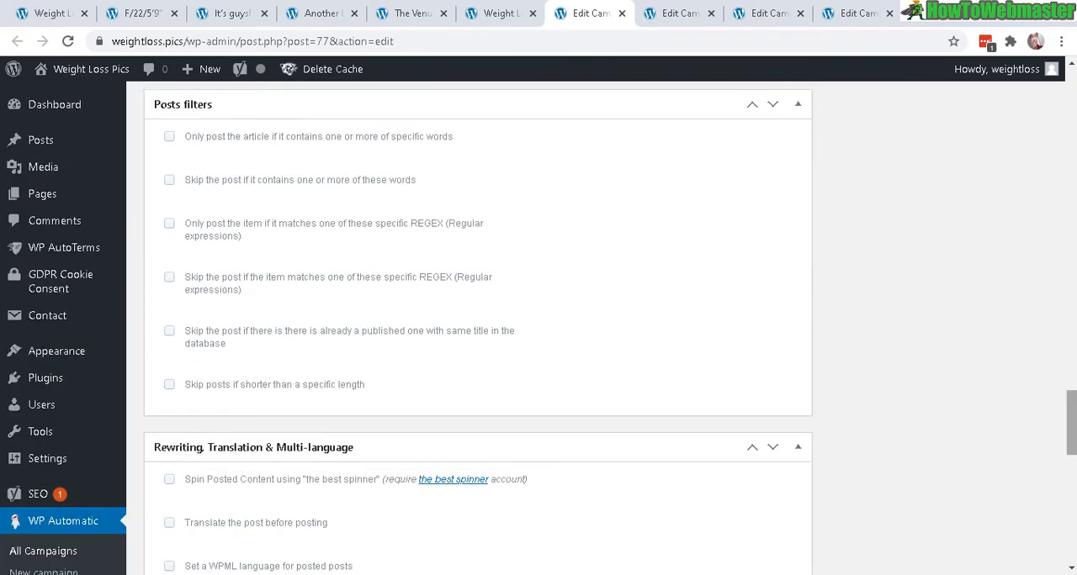
{"action": "left_click_drag", "start_coordinate": [1072, 421], "coordinate": [1073, 461]}
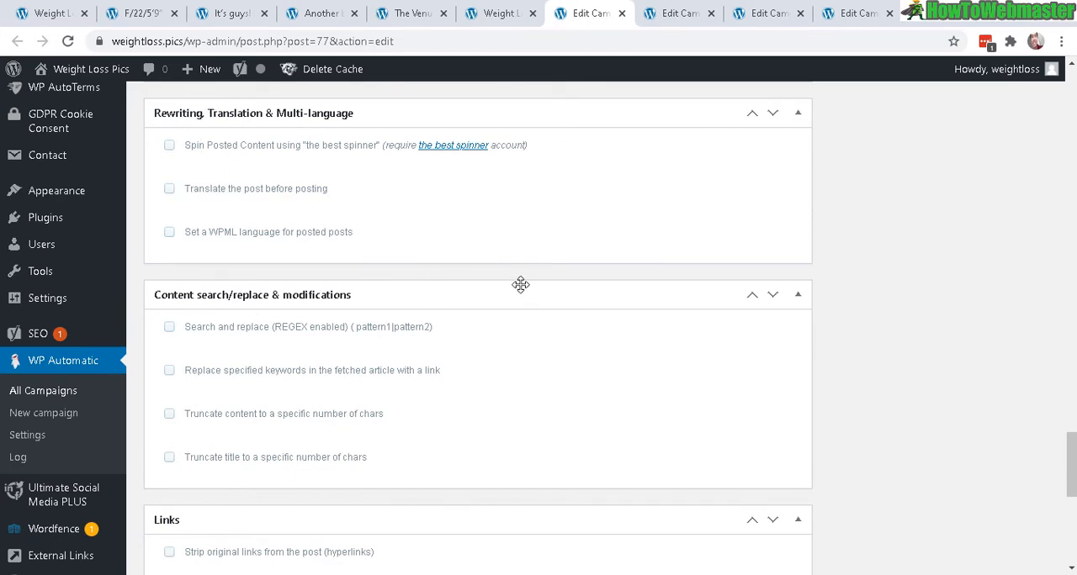
{"action": "mouse_move", "coordinate": [1070, 467]}
{"action": "left_mouse_down"}
{"action": "mouse_move", "coordinate": [1071, 414]}
{"action": "mouse_move", "coordinate": [1072, 467]}
{"action": "left_mouse_up"}
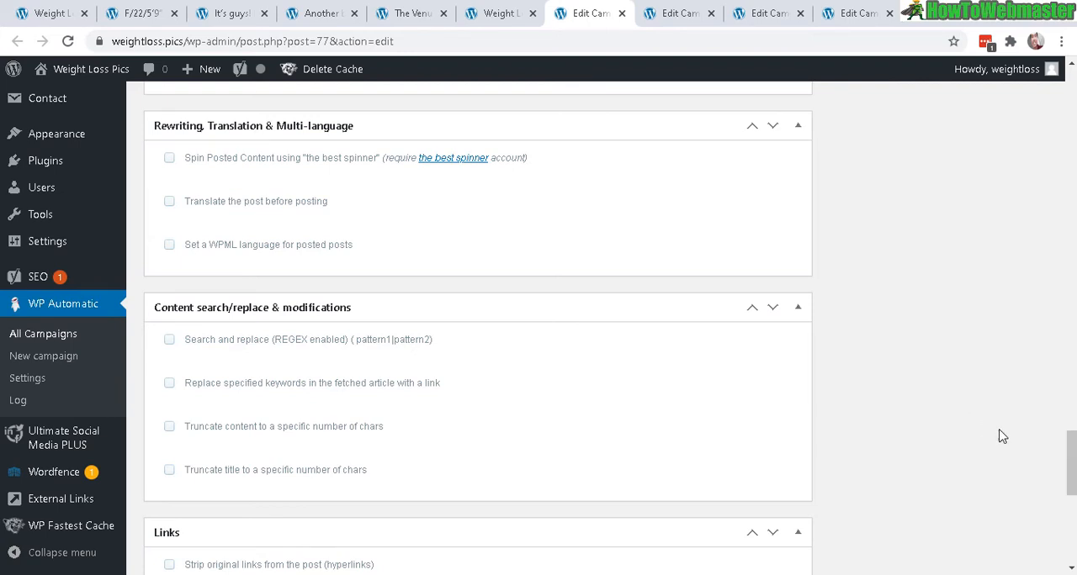
{"action": "left_click_drag", "start_coordinate": [1071, 465], "coordinate": [1071, 466]}
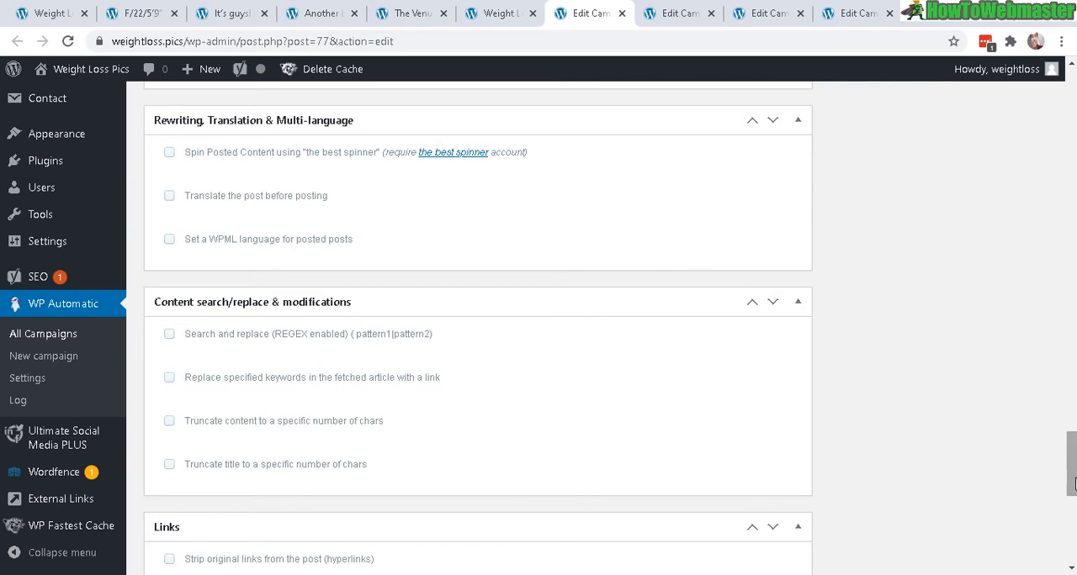
{"action": "left_click_drag", "start_coordinate": [1074, 483], "coordinate": [1073, 367]}
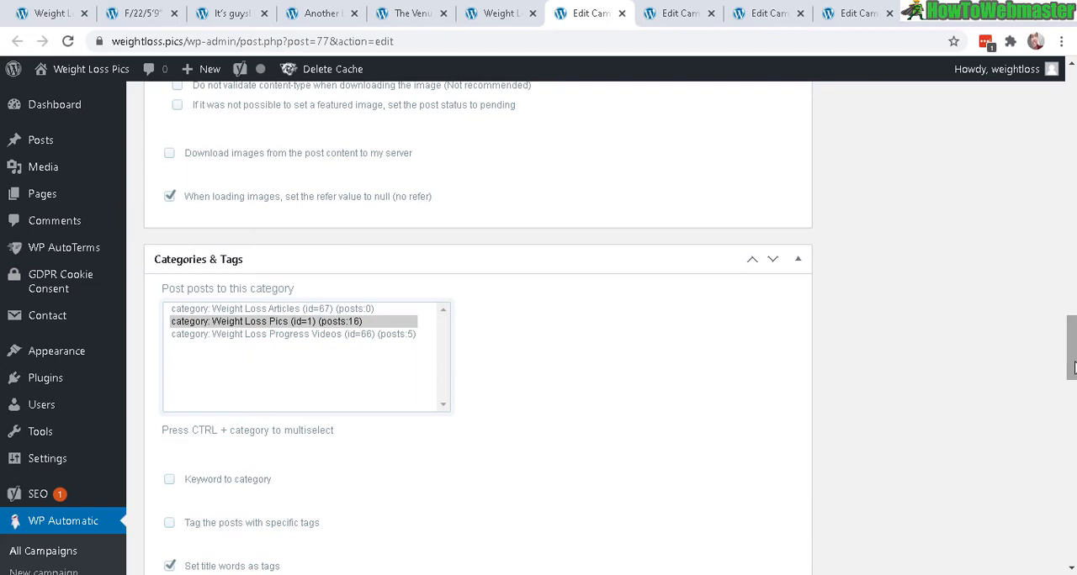
{"action": "left_click_drag", "start_coordinate": [1074, 367], "coordinate": [1073, 84]}
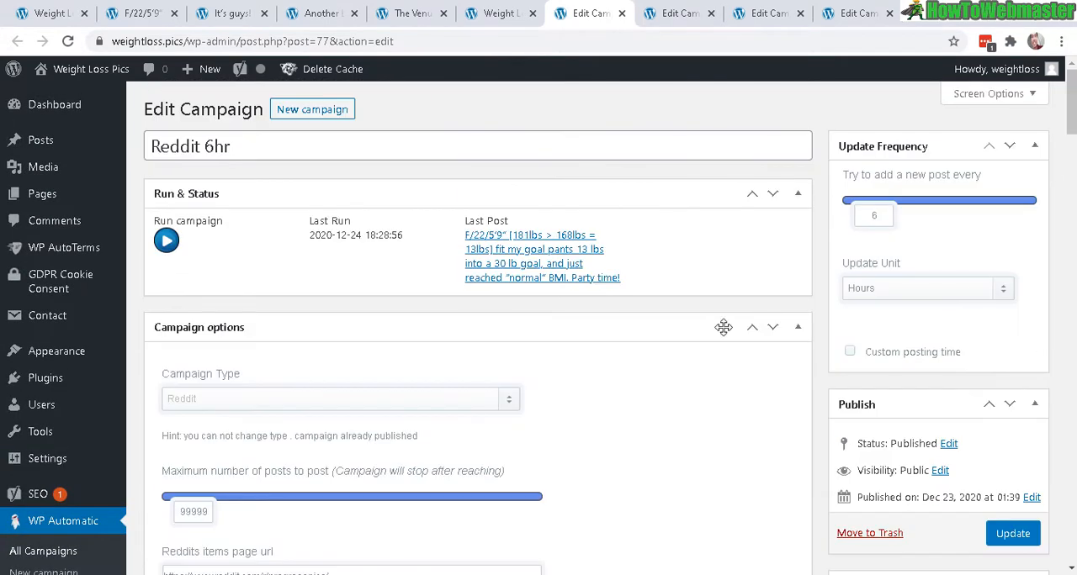
Step: Review the insta 18hr campaign's keywords, Instagram item options and post text template
{"action": "left_click", "coordinate": [686, 12]}
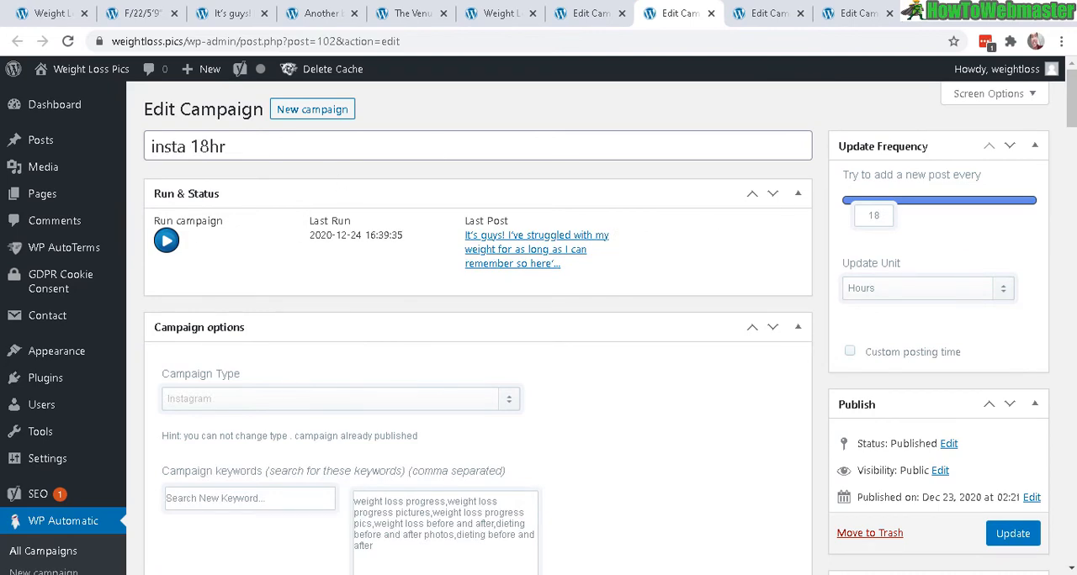
{"action": "left_click_drag", "start_coordinate": [1072, 116], "coordinate": [1072, 148]}
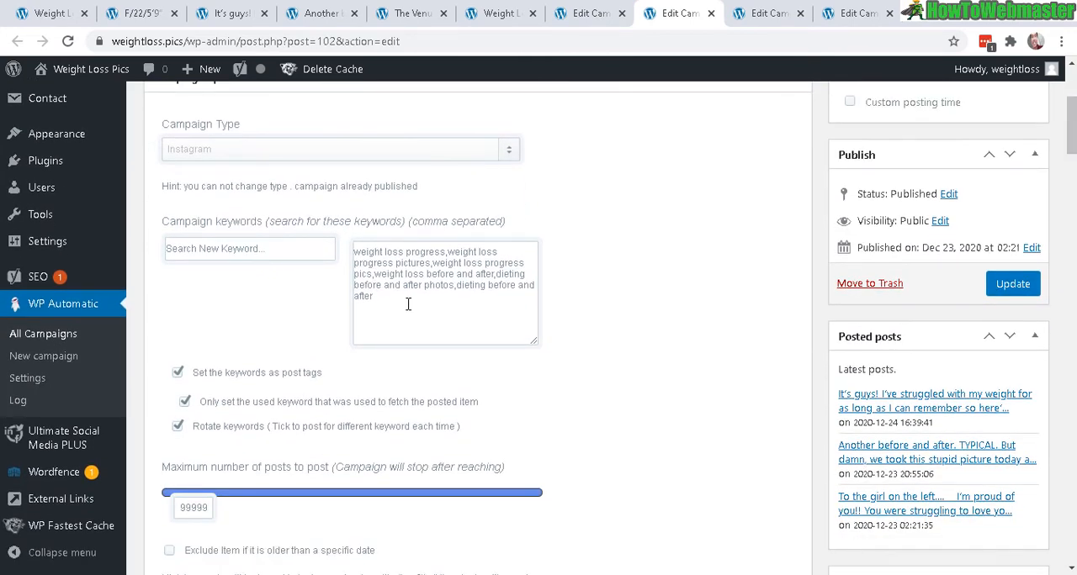
{"action": "key", "text": "ctrl+a"}
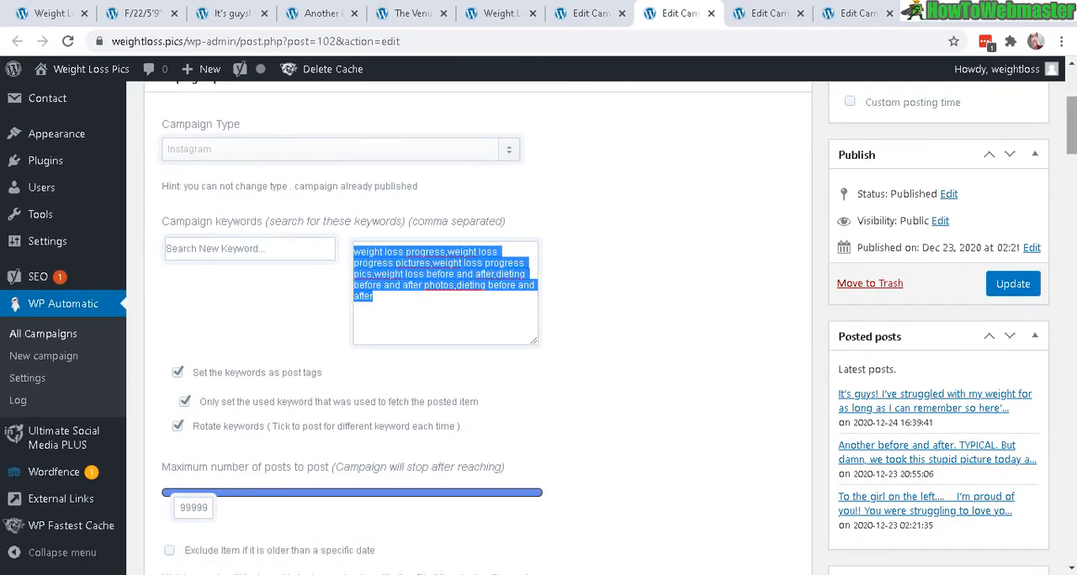
{"action": "mouse_move", "coordinate": [1073, 134]}
{"action": "left_mouse_down"}
{"action": "mouse_move", "coordinate": [1072, 105]}
{"action": "mouse_move", "coordinate": [1073, 153]}
{"action": "left_mouse_up"}
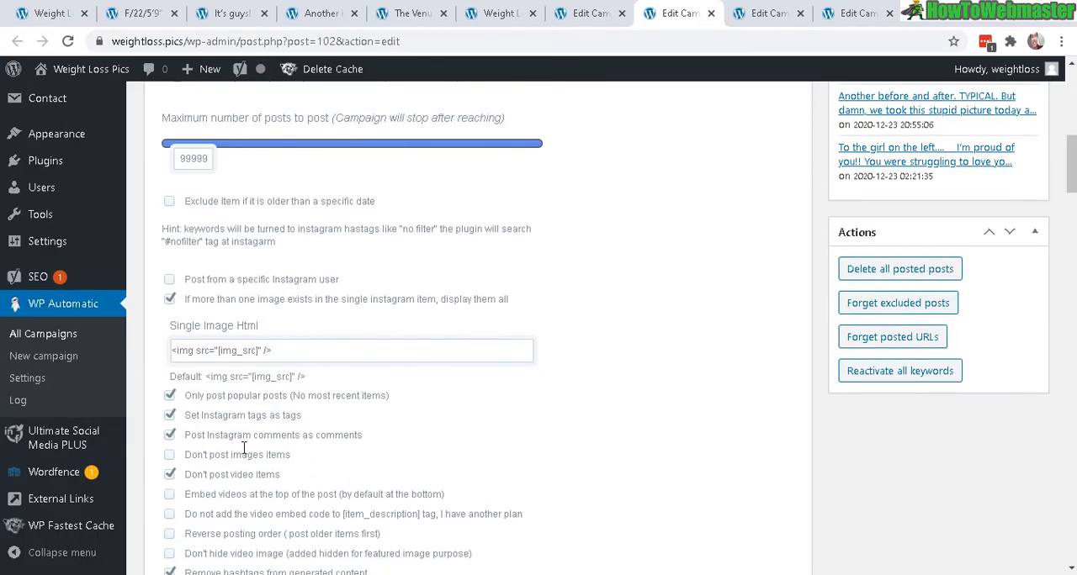
{"action": "scroll", "coordinate": [401, 454], "scroll_direction": "down", "scroll_amount": 9}
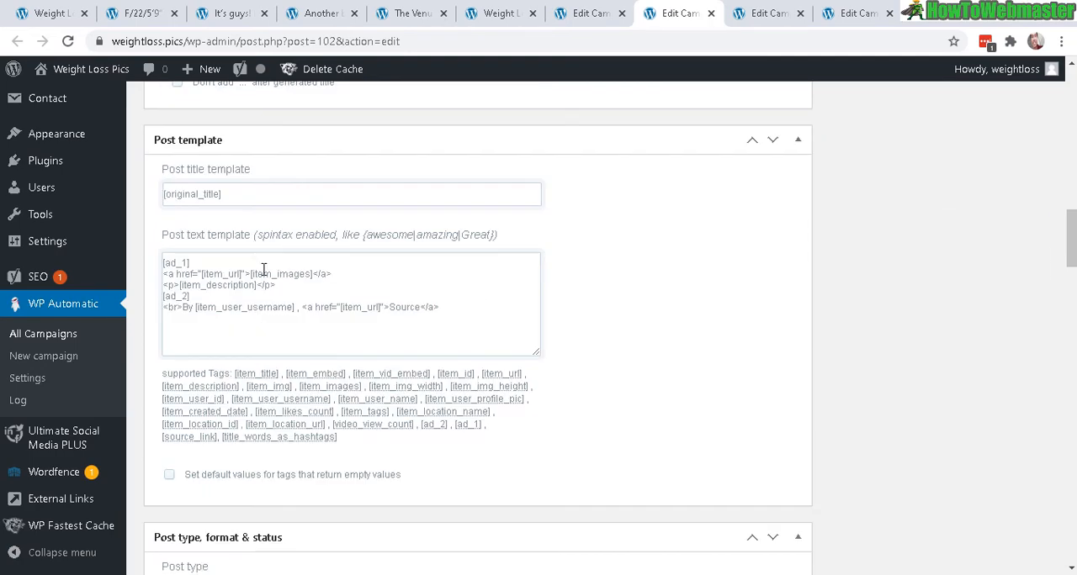
{"action": "key", "text": "ctrl+a"}
{"action": "left_click_drag", "start_coordinate": [1072, 235], "coordinate": [1068, 471]}
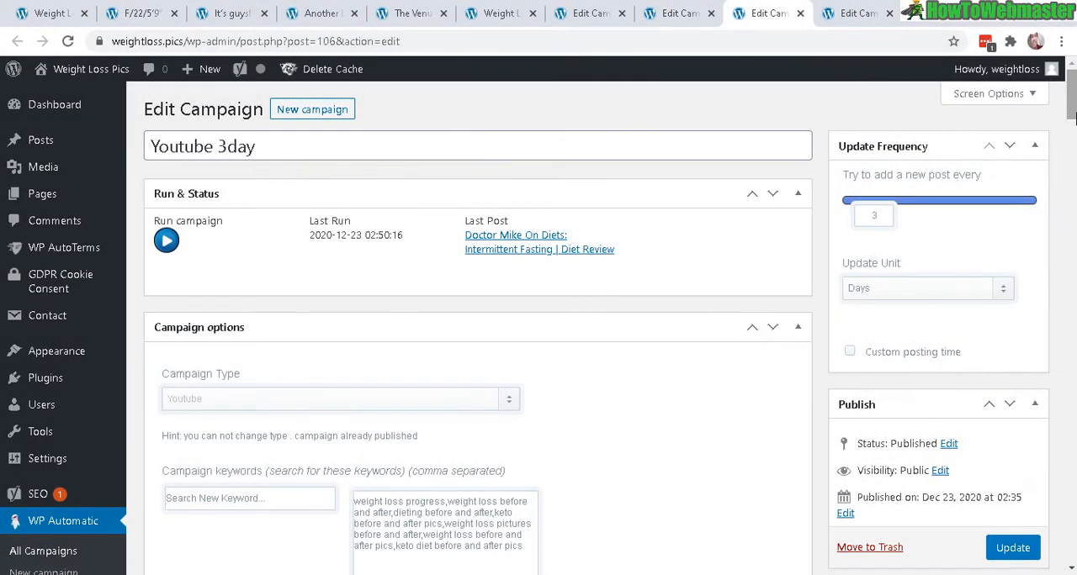
Step: Check the Youtube 3day campaign's video options, including full descriptions, tags, comments and the search region code
{"action": "left_click_drag", "start_coordinate": [1074, 114], "coordinate": [1074, 247]}
{"action": "triple_click", "coordinate": [434, 185]}
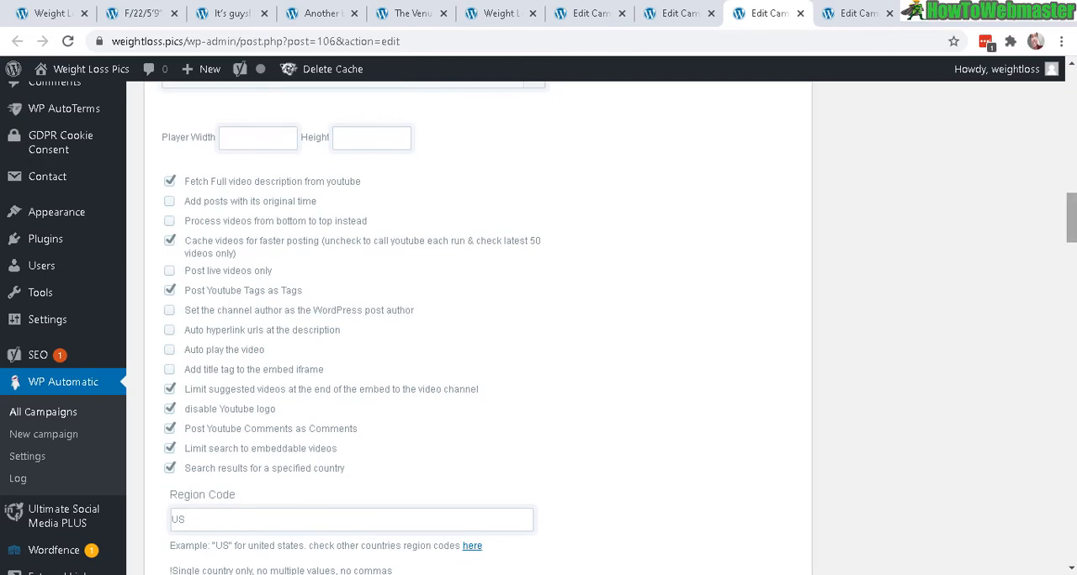
Step: Review the Vimeo 5 days campaign's category selection, update frequency and campaign keywords
{"action": "key", "text": "ctrl+Tab"}
{"action": "left_click_drag", "start_coordinate": [1073, 100], "coordinate": [1072, 381]}
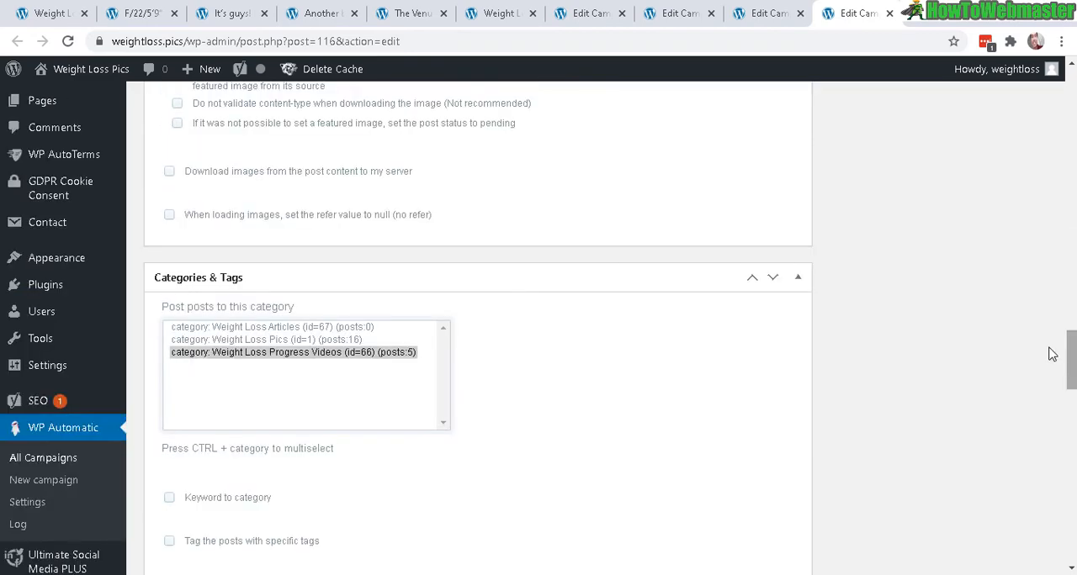
{"action": "left_click_drag", "start_coordinate": [1071, 382], "coordinate": [1071, 124]}
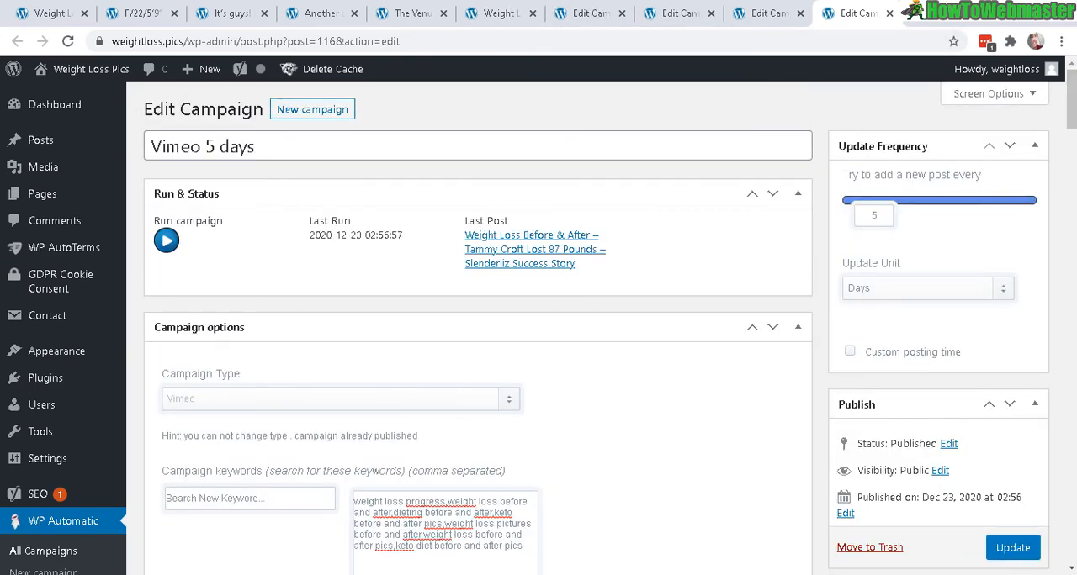
{"action": "left_click_drag", "start_coordinate": [523, 546], "coordinate": [391, 486]}
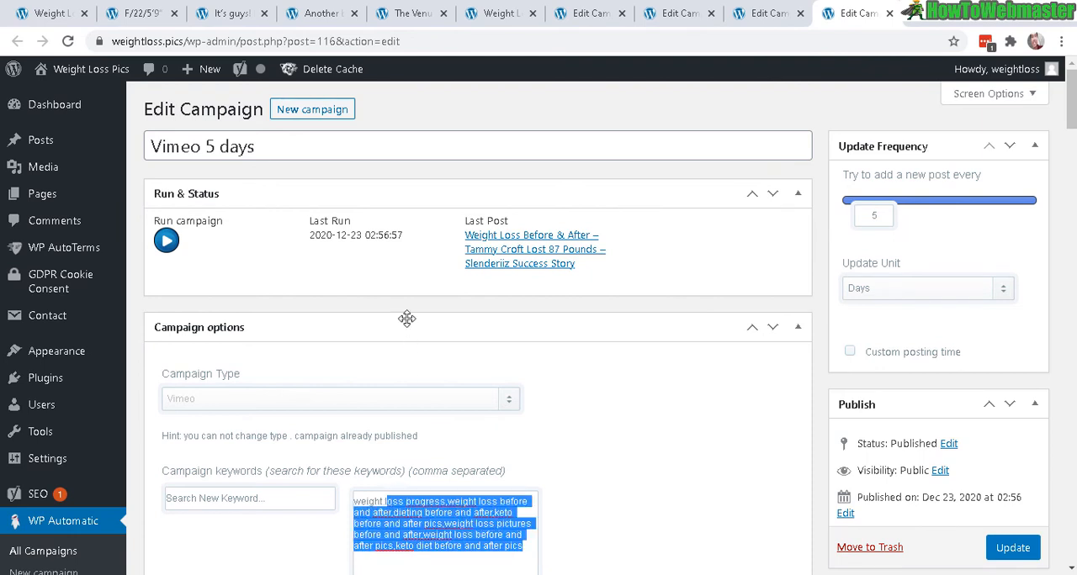